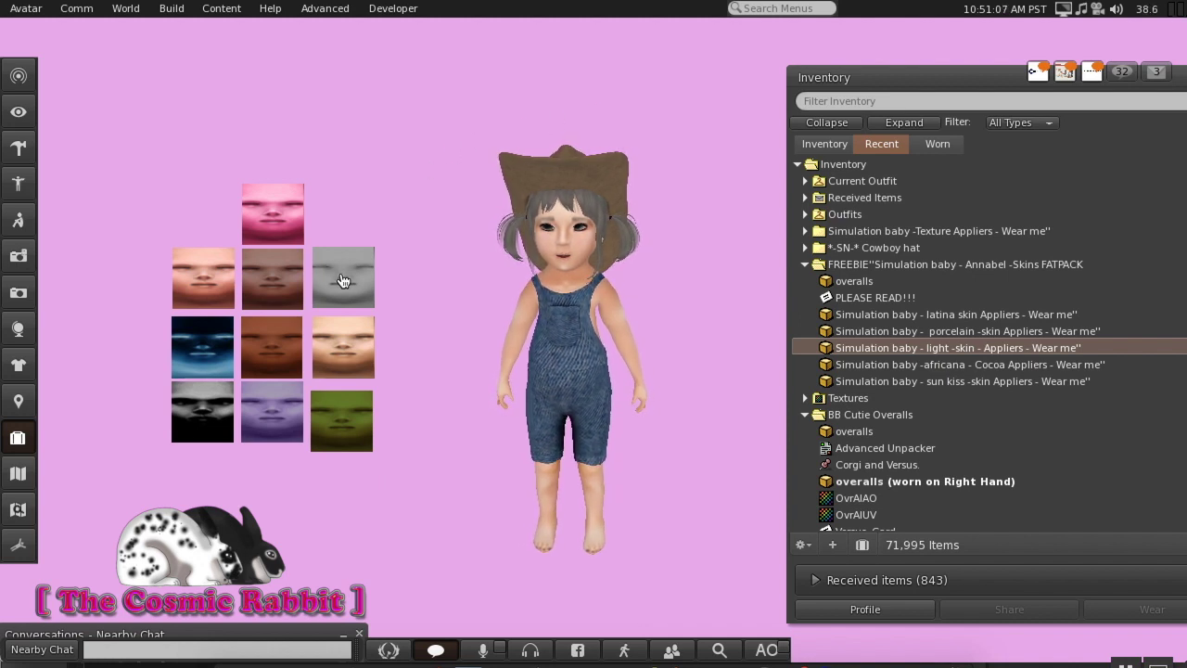
# Cycle the avatar's skin through brown, grey, peach, blue, purple and green, ending on pink.
pyautogui.click(272, 279)
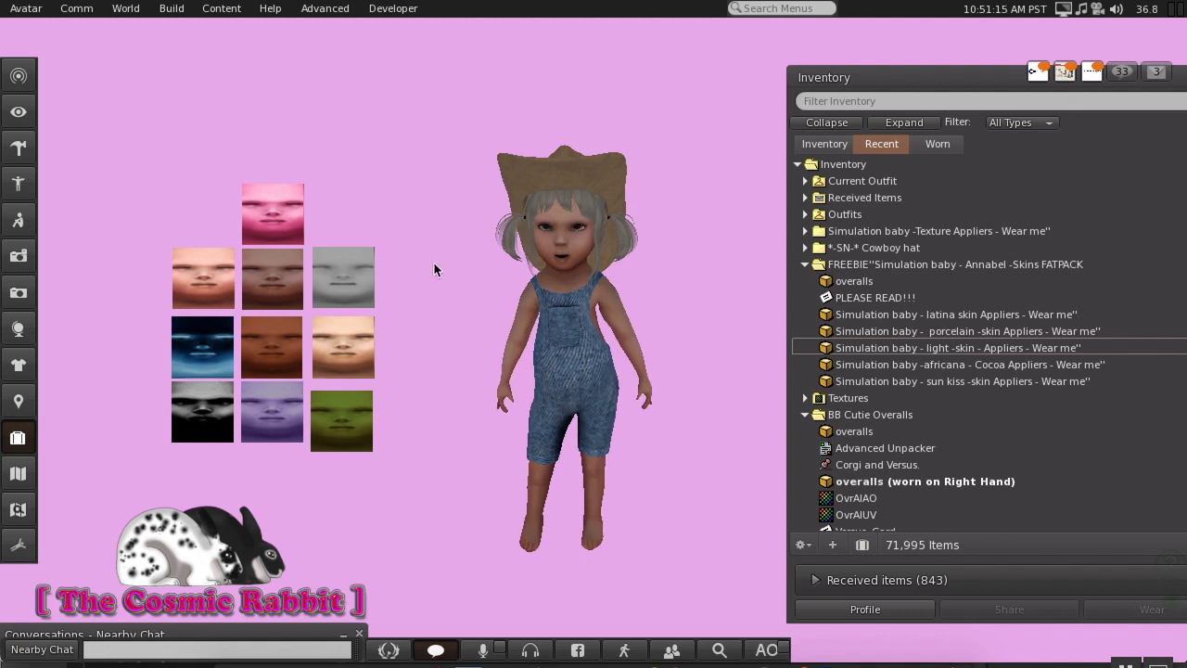
pyautogui.click(354, 280)
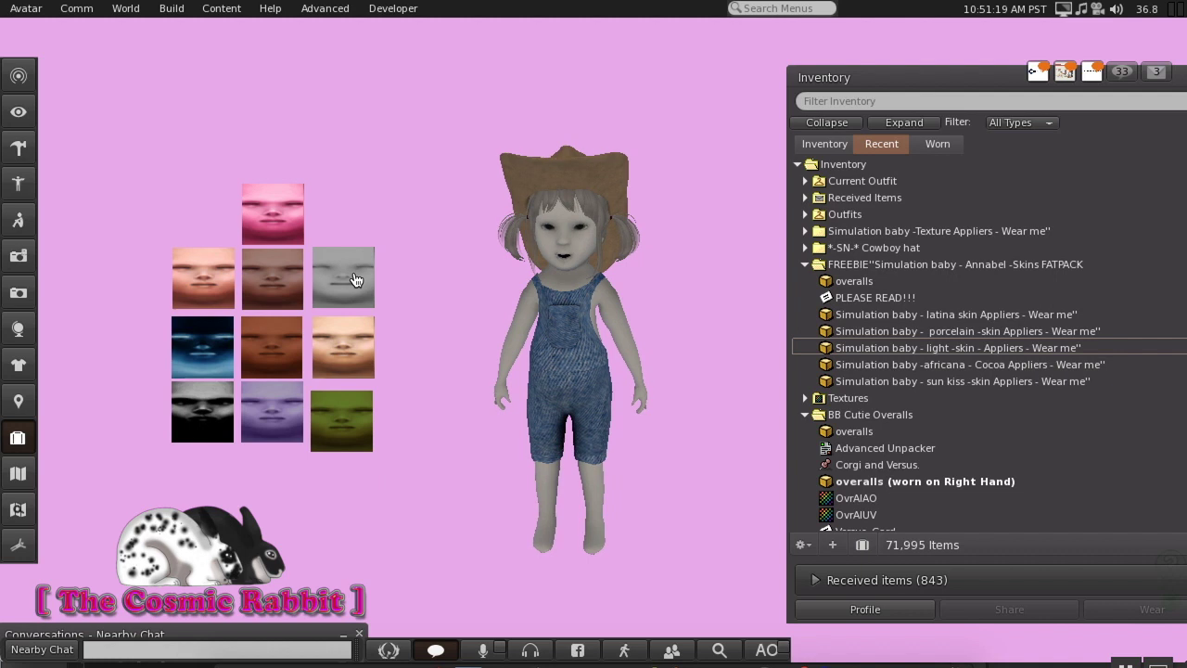
pyautogui.click(208, 279)
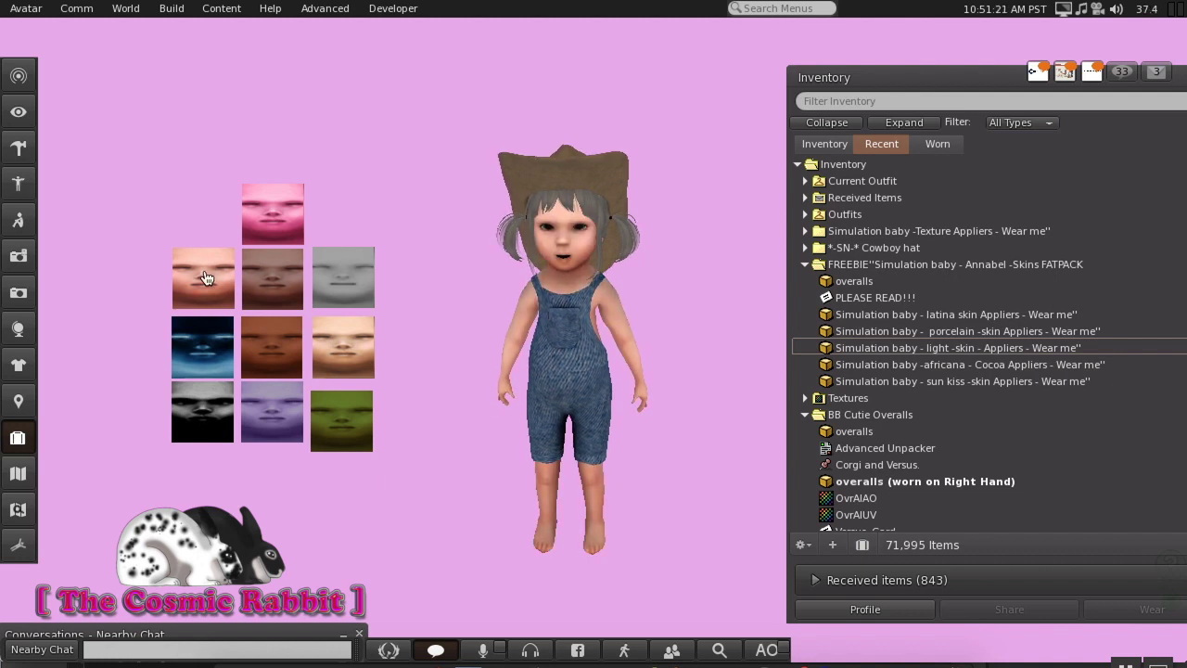
pyautogui.click(211, 353)
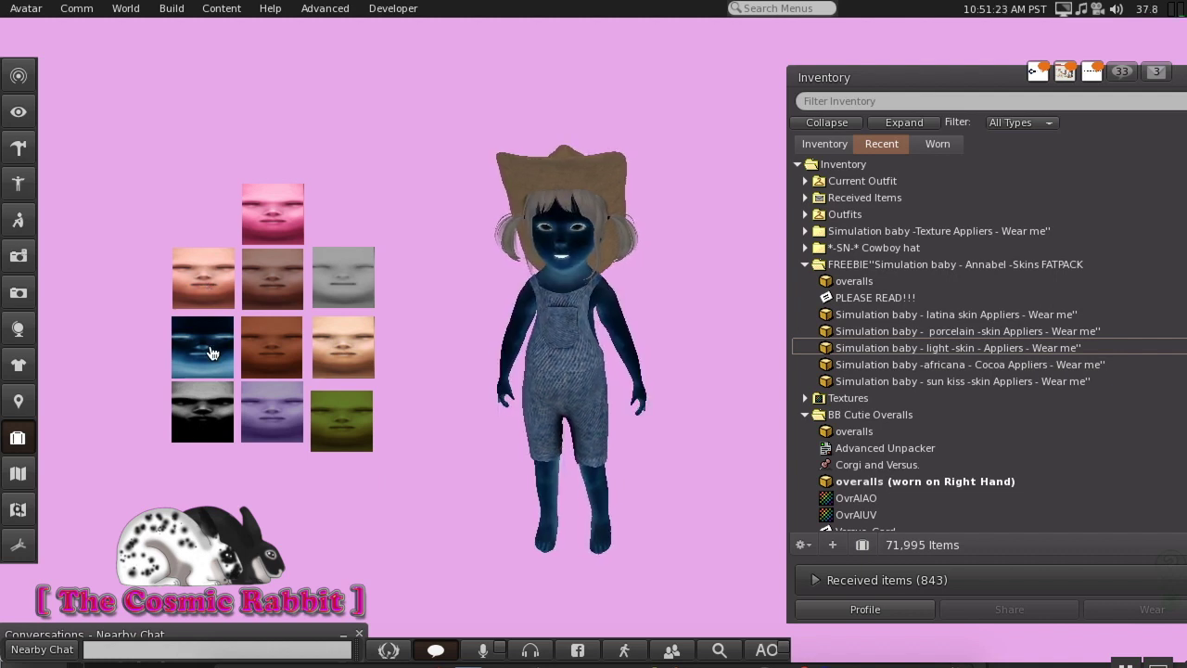
pyautogui.click(275, 408)
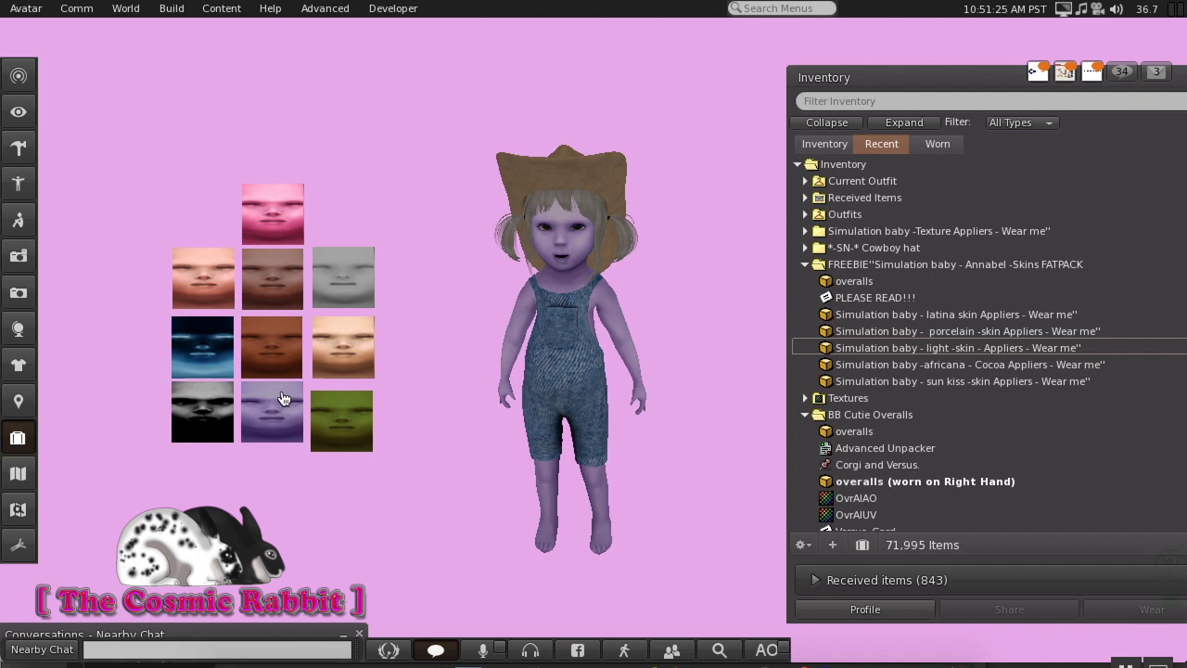
pyautogui.click(353, 428)
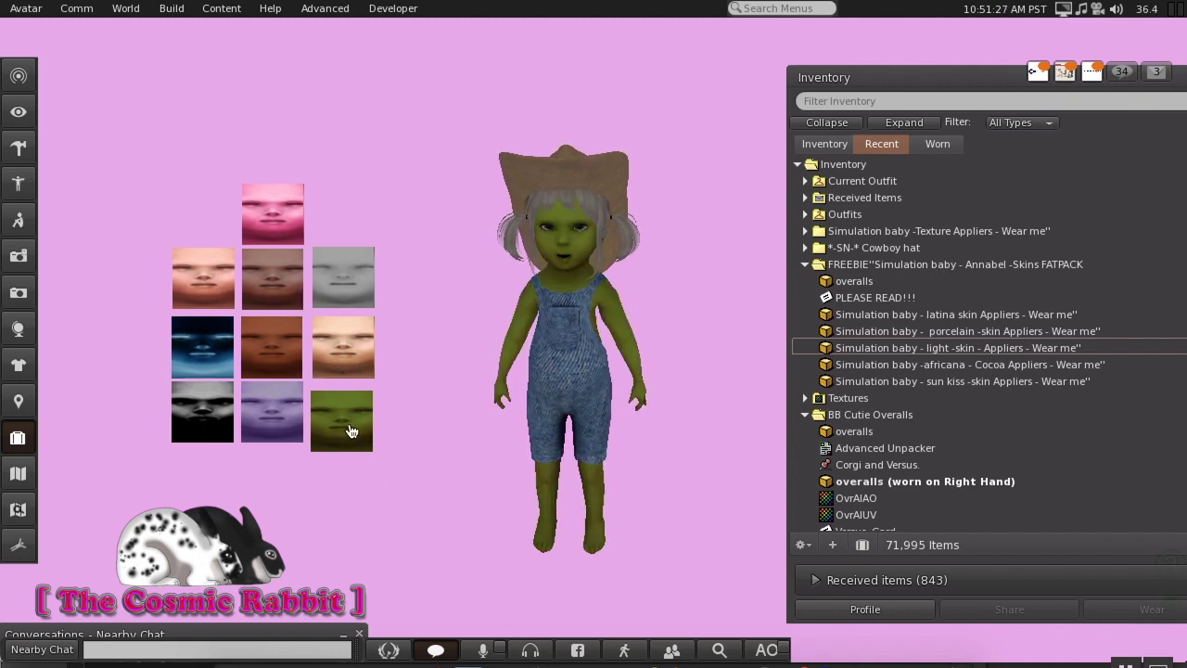
pyautogui.click(273, 226)
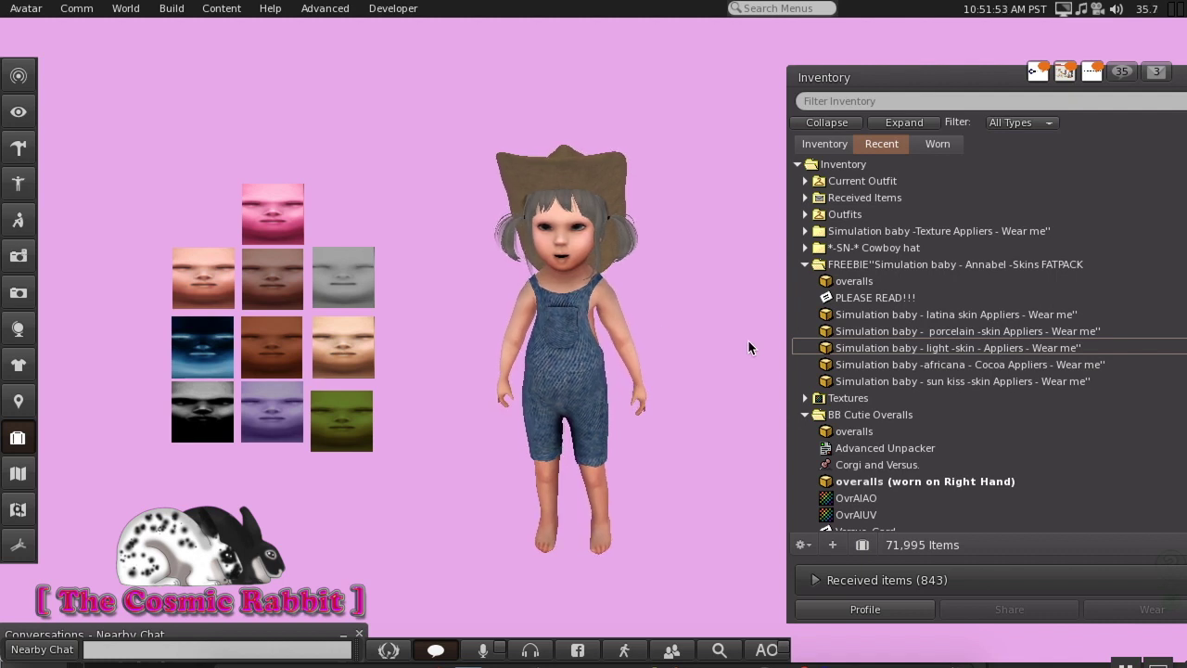
# Wear the porcelain skin applier and apply its pale skin to the avatar.
pyautogui.doubleClick(886, 332)
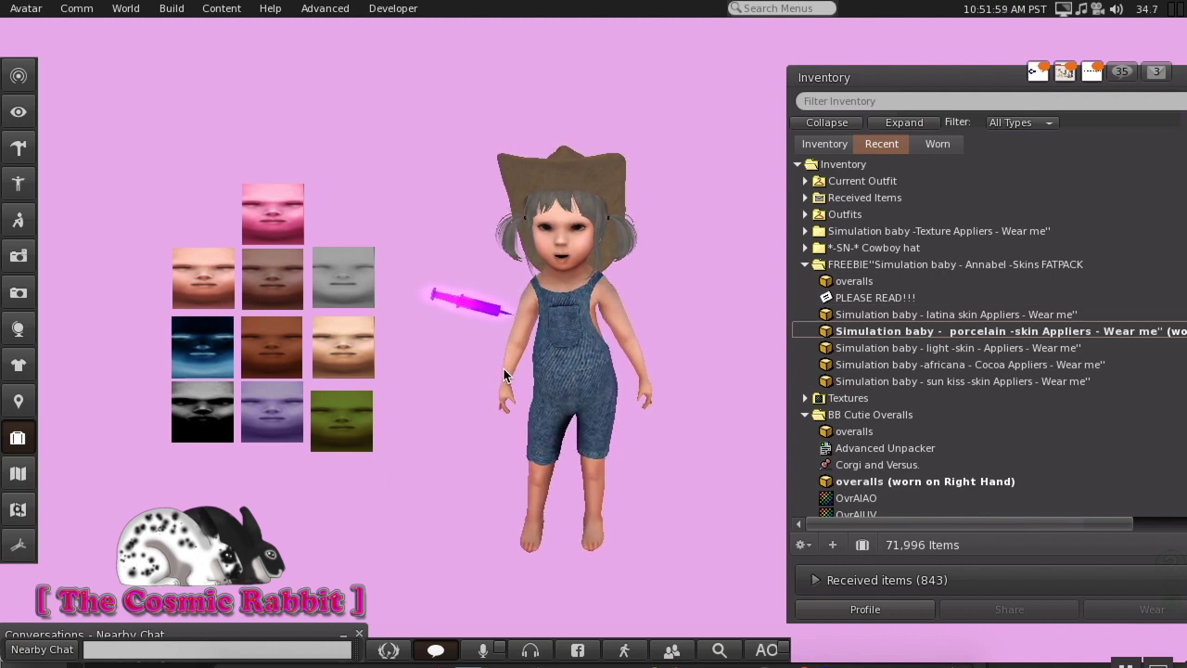
pyautogui.click(478, 309)
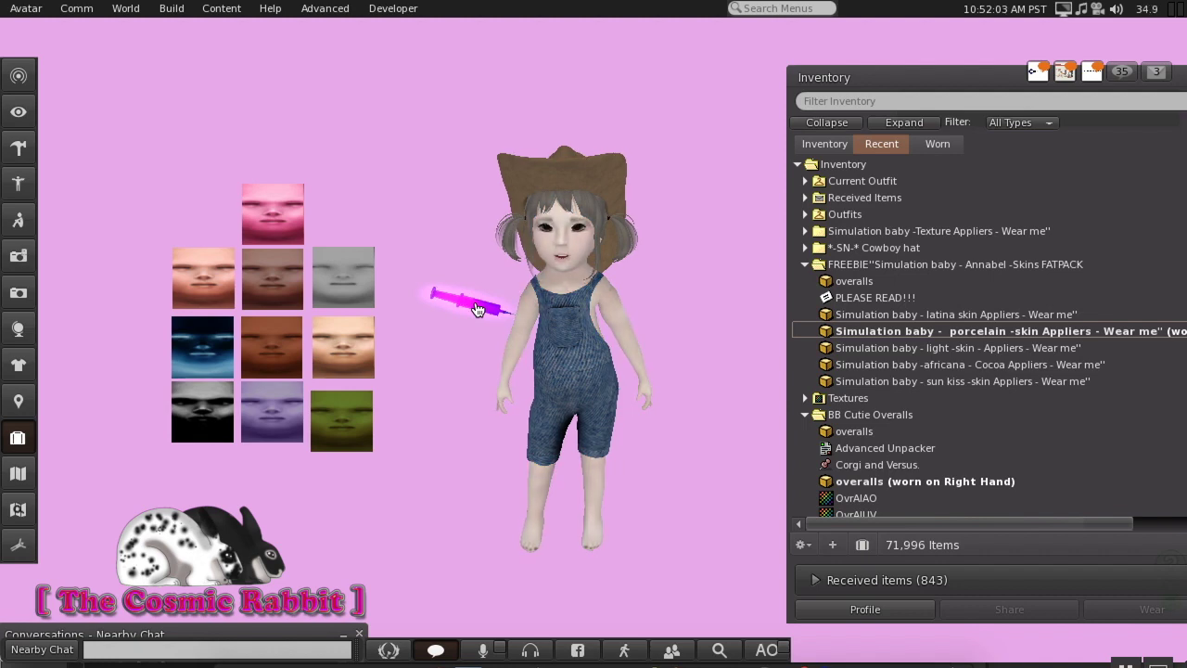
pyautogui.rightClick(474, 301)
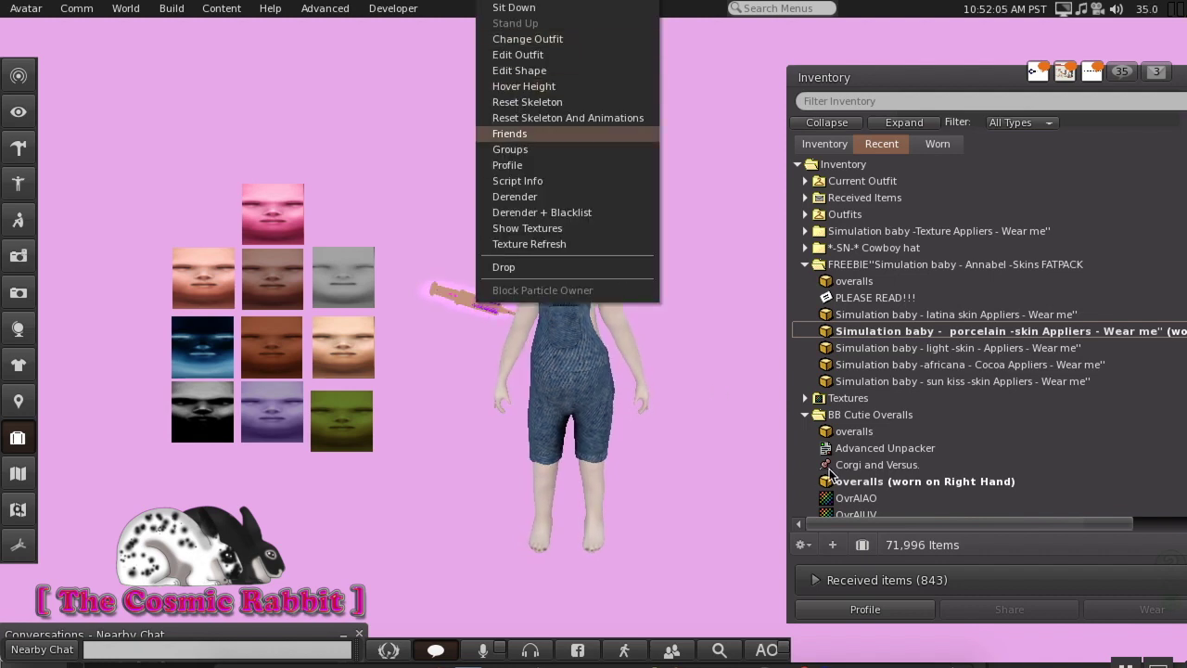
# Detach the porcelain applier and add the latina skin applier instead.
pyautogui.rightClick(956, 332)
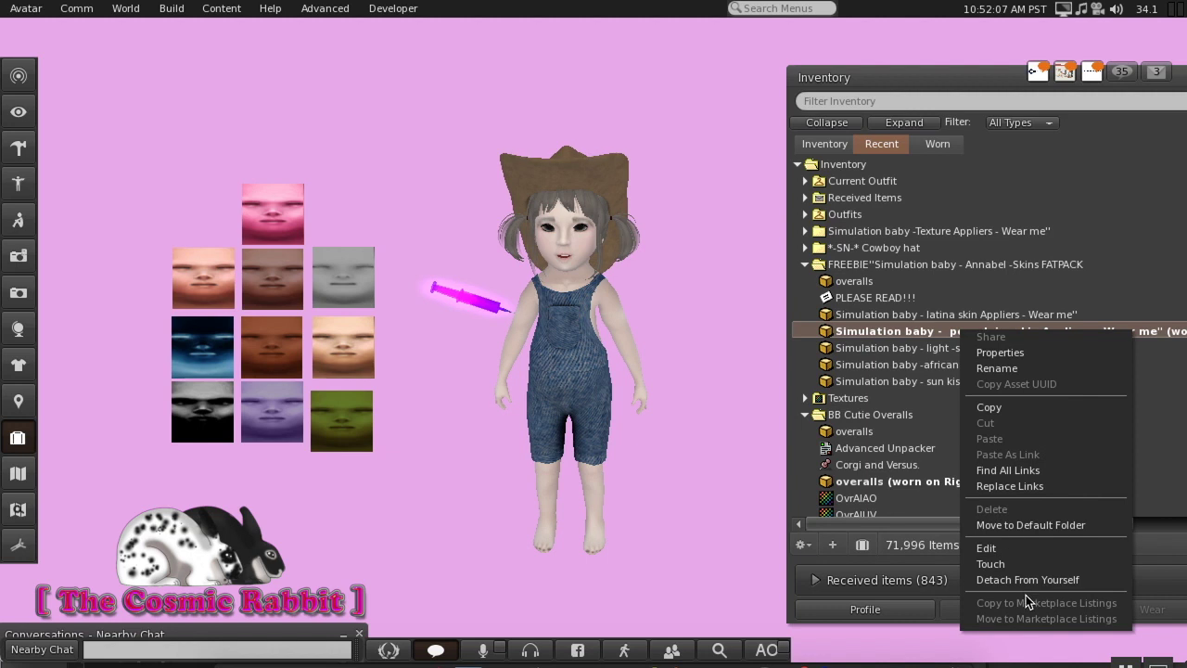
pyautogui.click(1022, 580)
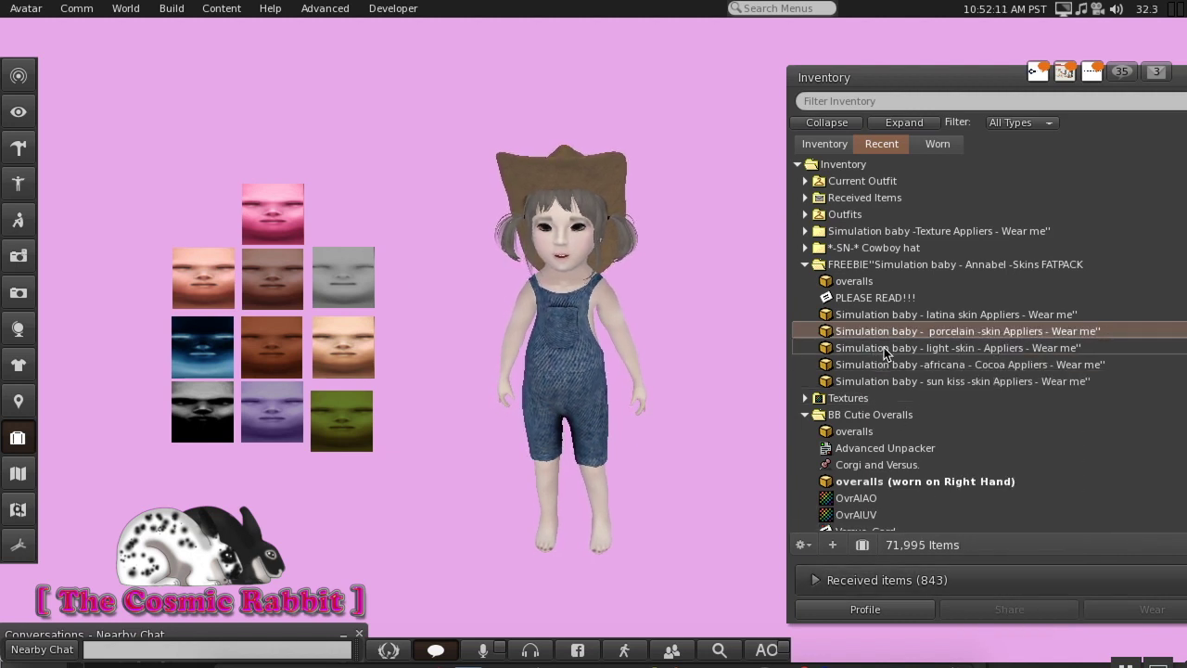
pyautogui.click(888, 313)
pyautogui.rightClick(888, 313)
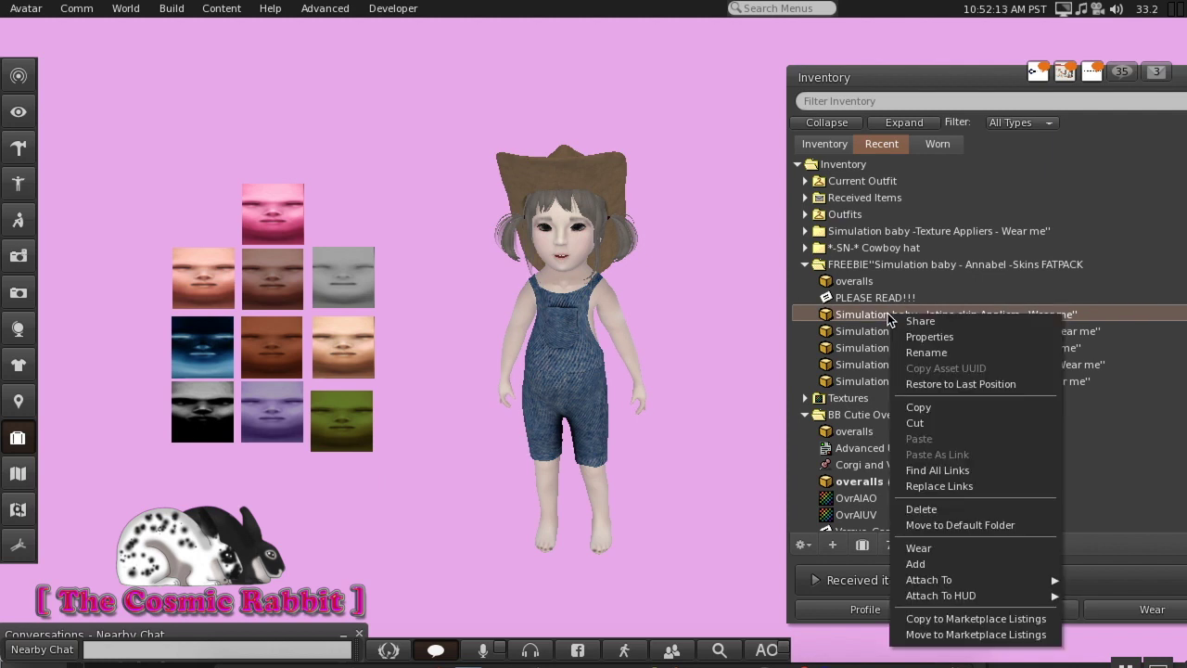
pyautogui.click(936, 562)
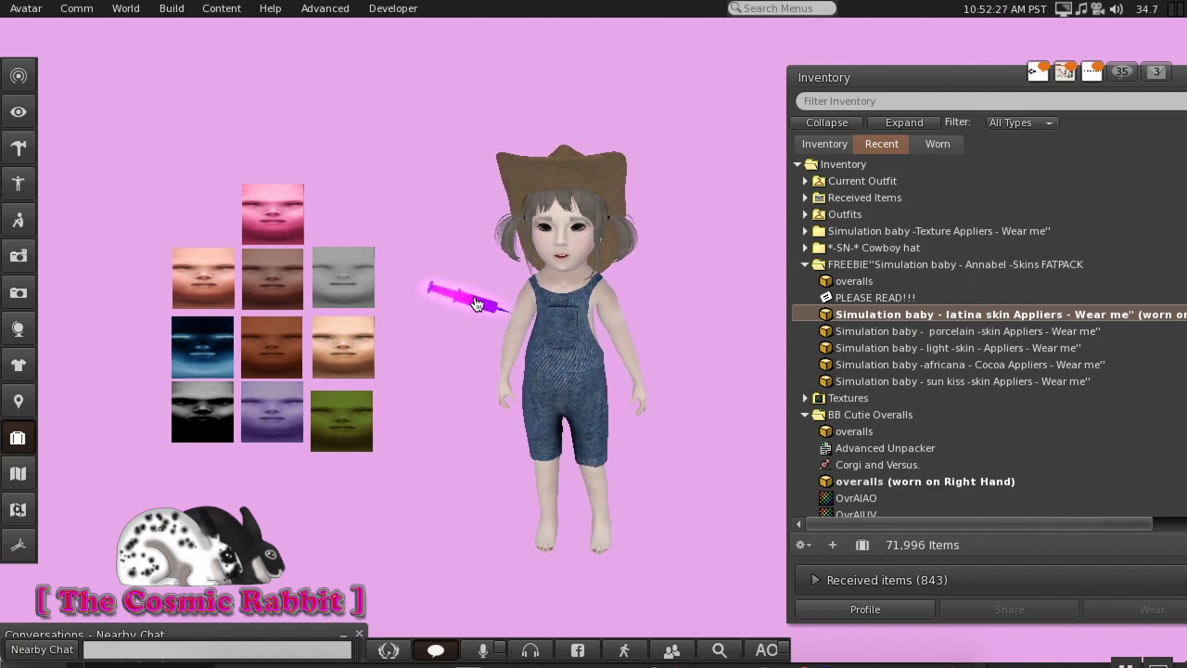
# Apply the brown latina skin from the syringe, then detach the latina applier.
pyautogui.click(476, 304)
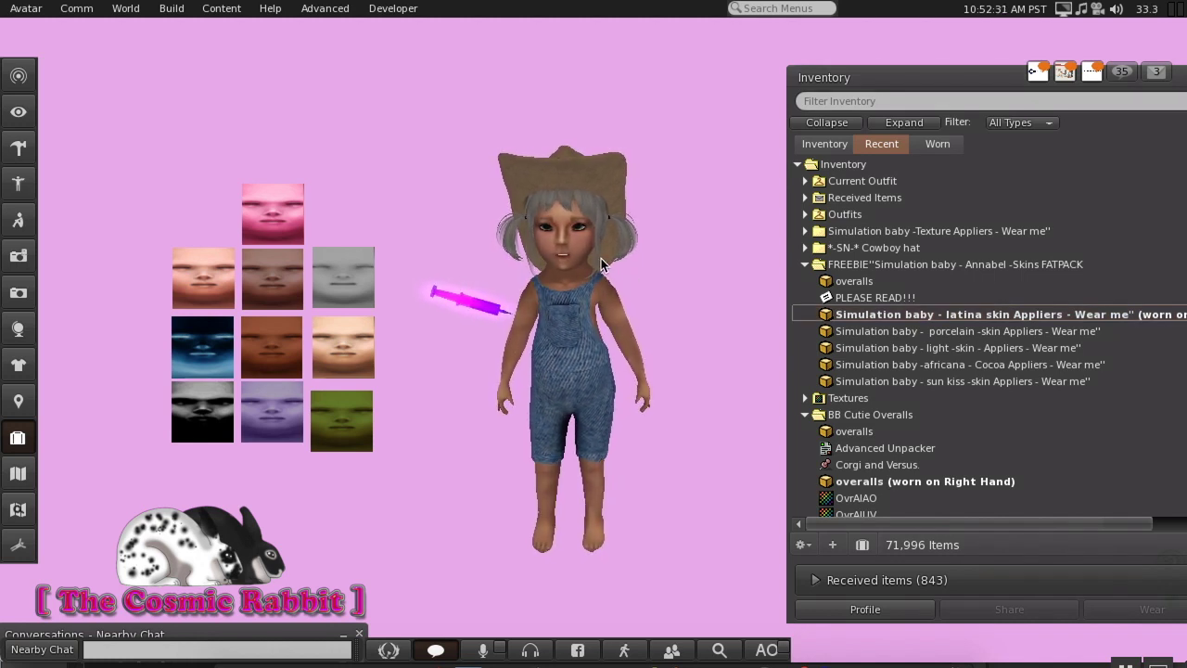
pyautogui.rightClick(915, 315)
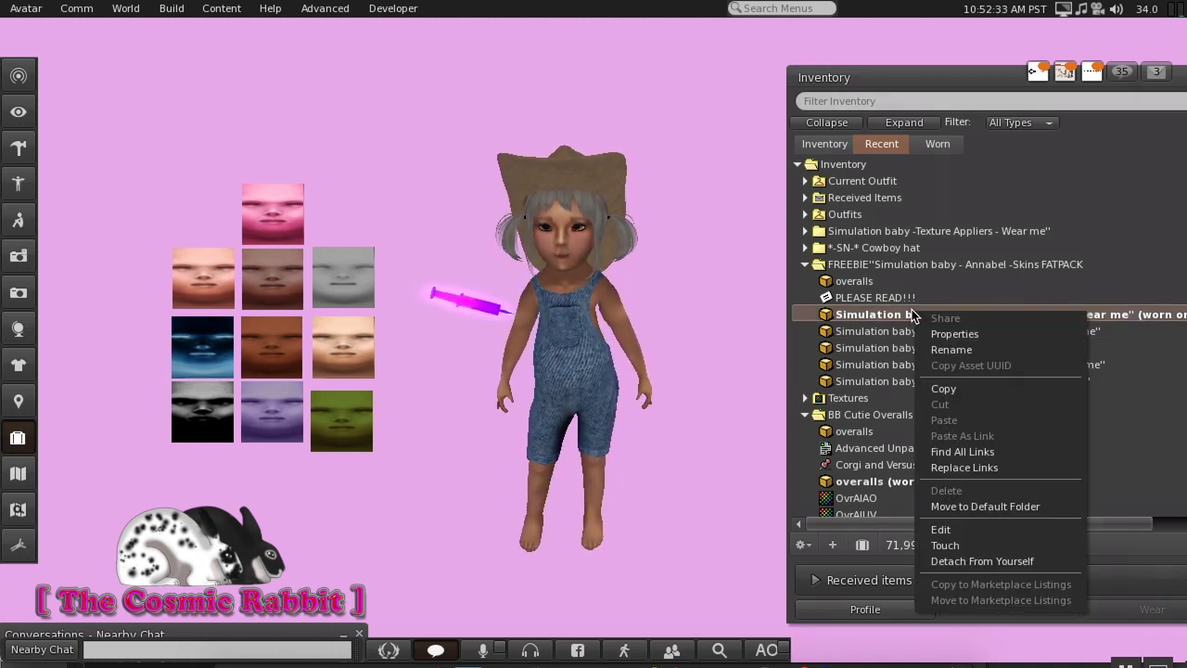
pyautogui.click(951, 562)
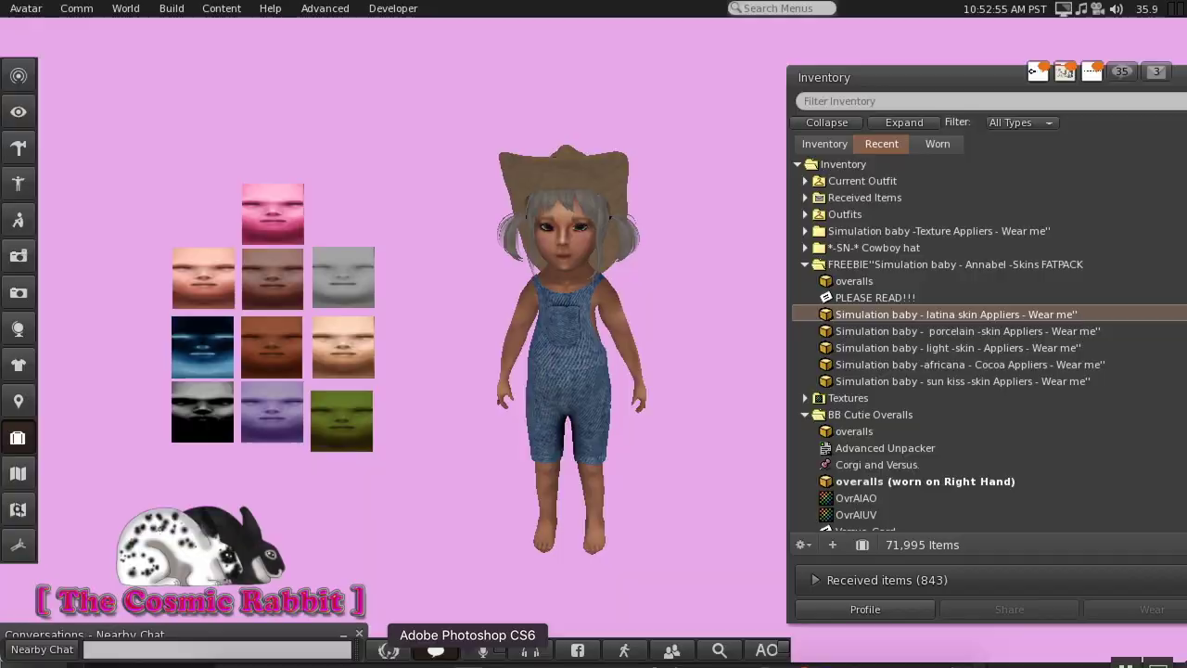
# Switch to Photoshop, zoom into the baby face texture, and browse the brush presets.
pyautogui.click(450, 649)
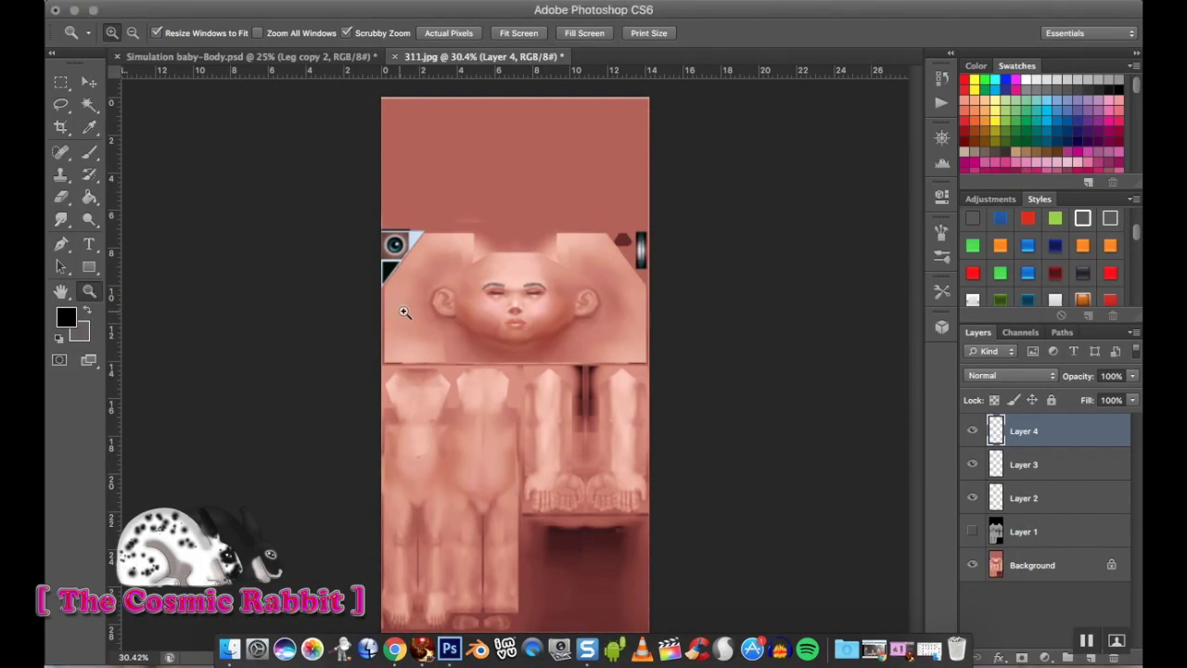
pyautogui.moveTo(502, 291); pyautogui.dragTo(502, 292)
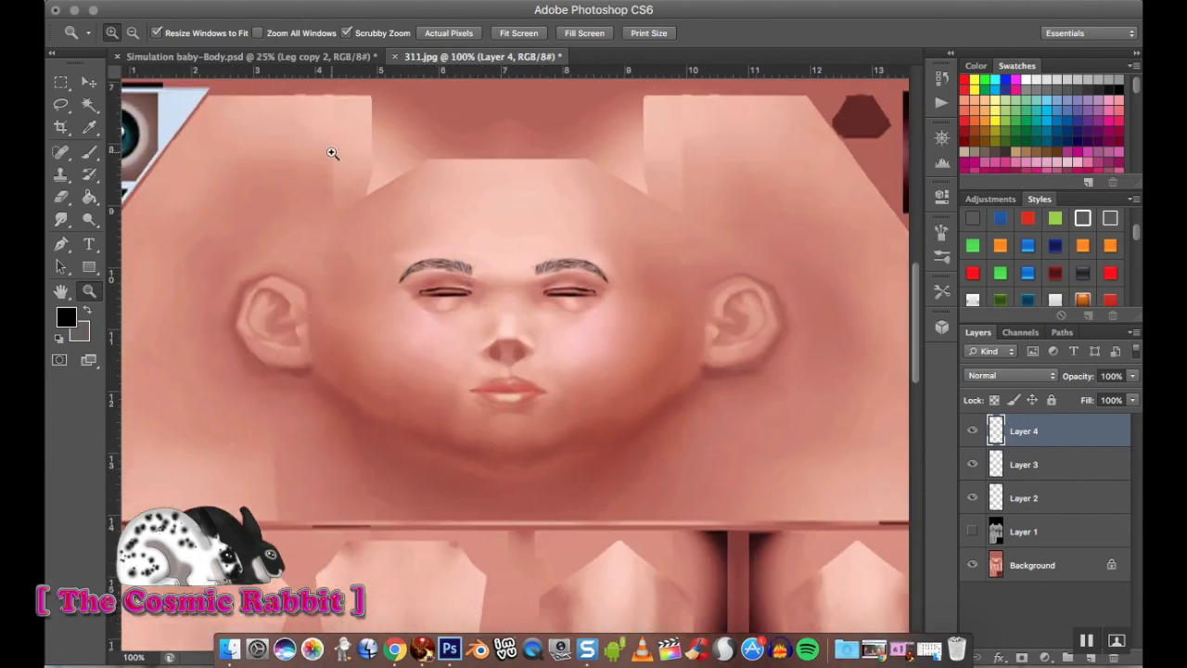
pyautogui.click(90, 153)
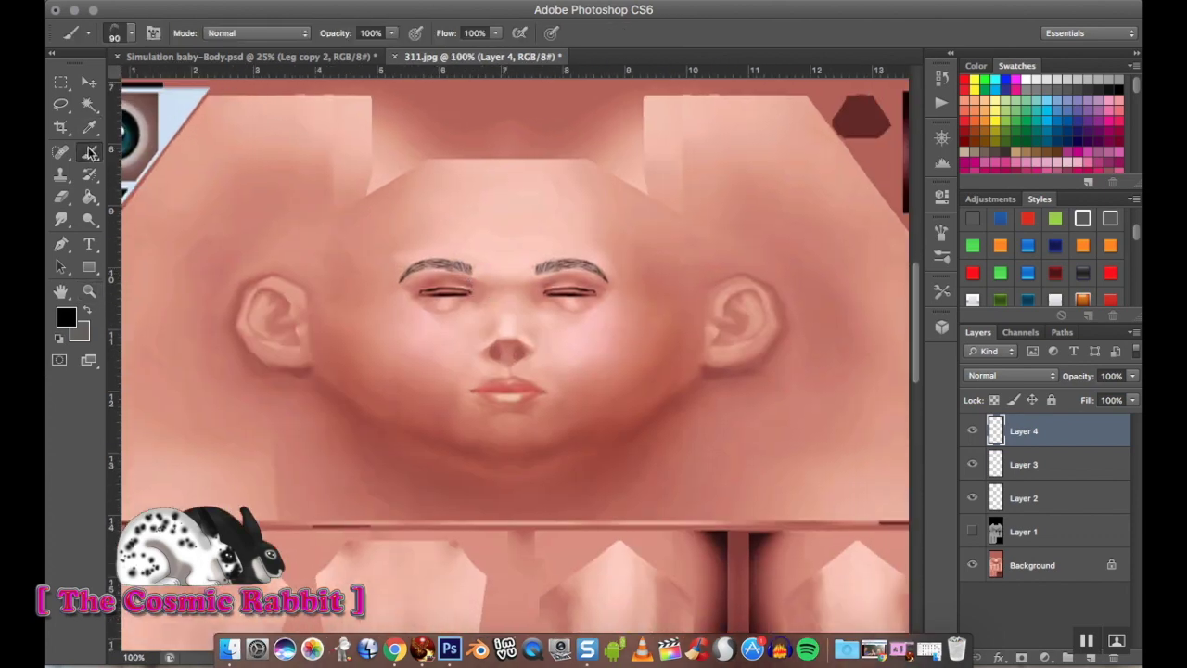
pyautogui.click(130, 31)
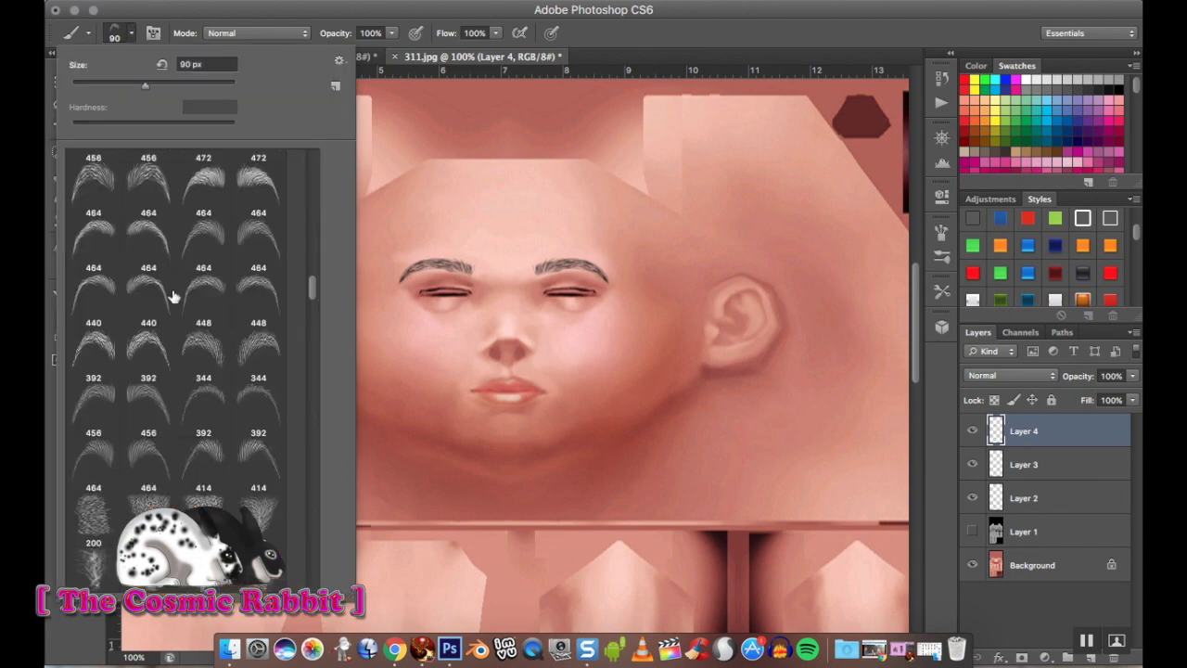
pyautogui.scroll(3, 173, 296)
pyautogui.scroll(-5, 173, 296)
pyautogui.scroll(-7, 173, 296)
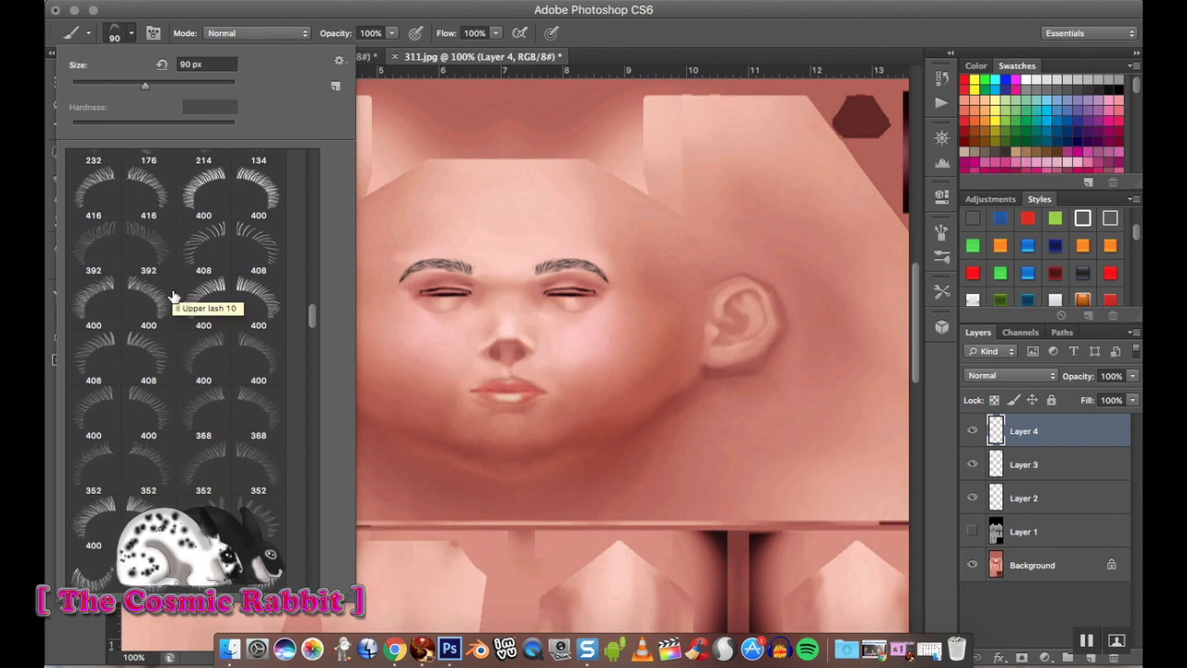
pyautogui.scroll(-3, 172, 296)
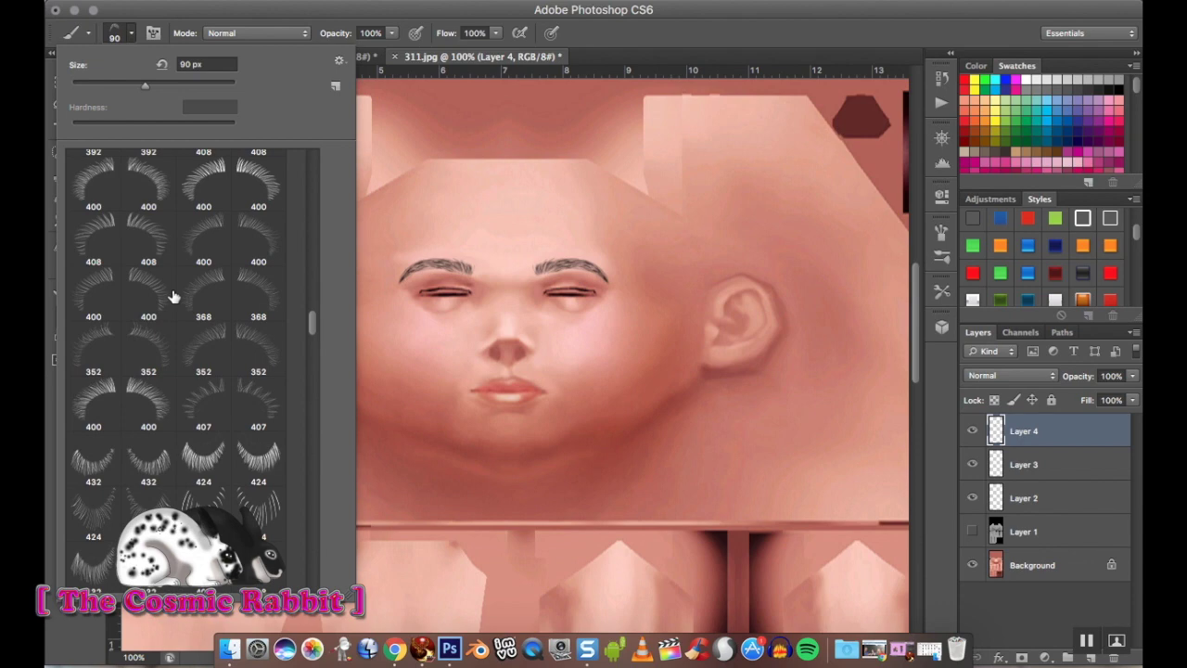
pyautogui.click(696, 41)
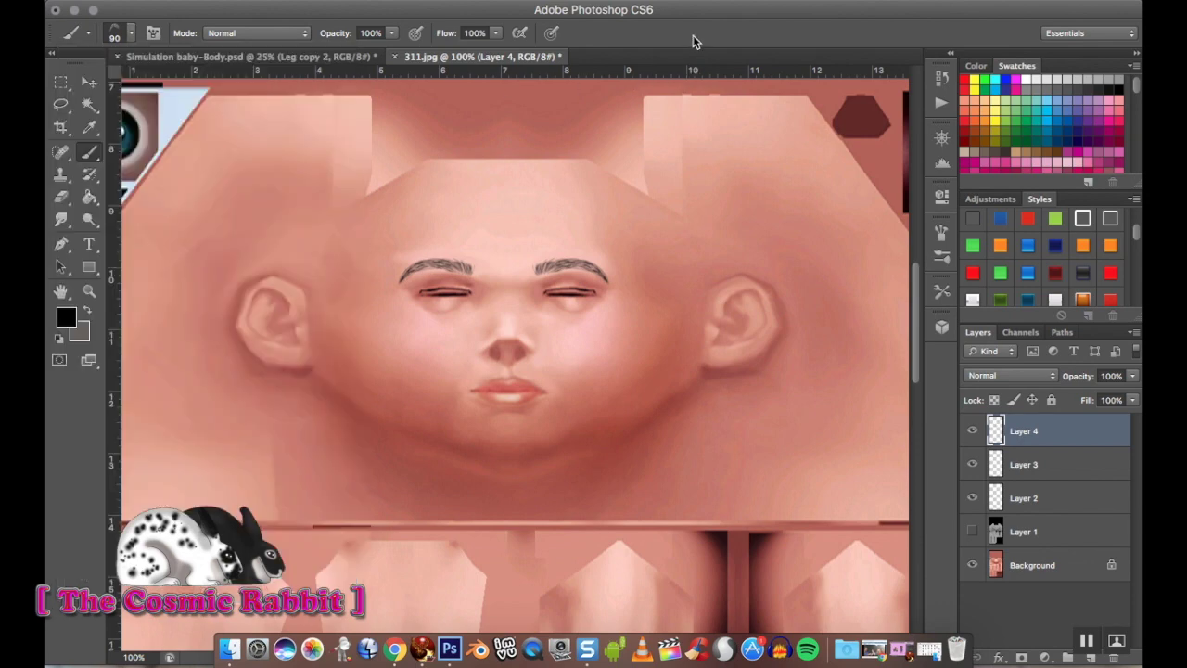
# Choose the soft round brush and set its size to 17 px.
pyautogui.click(132, 37)
pyautogui.scroll(10, 188, 373)
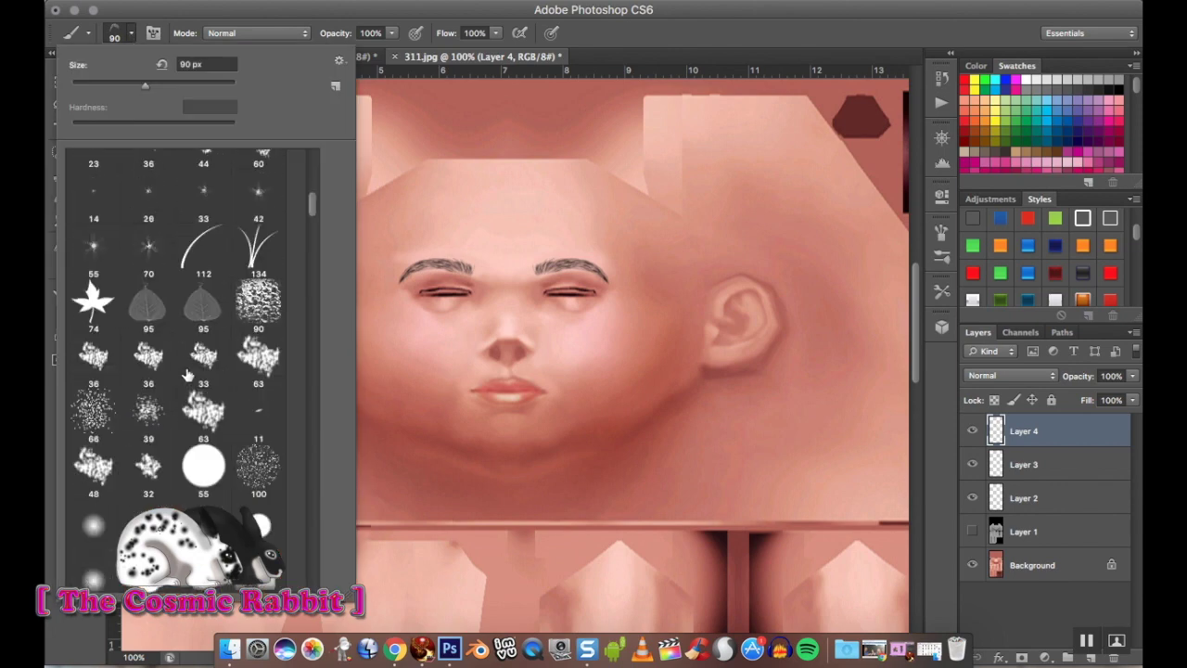
pyautogui.scroll(5, 189, 373)
pyautogui.click(203, 180)
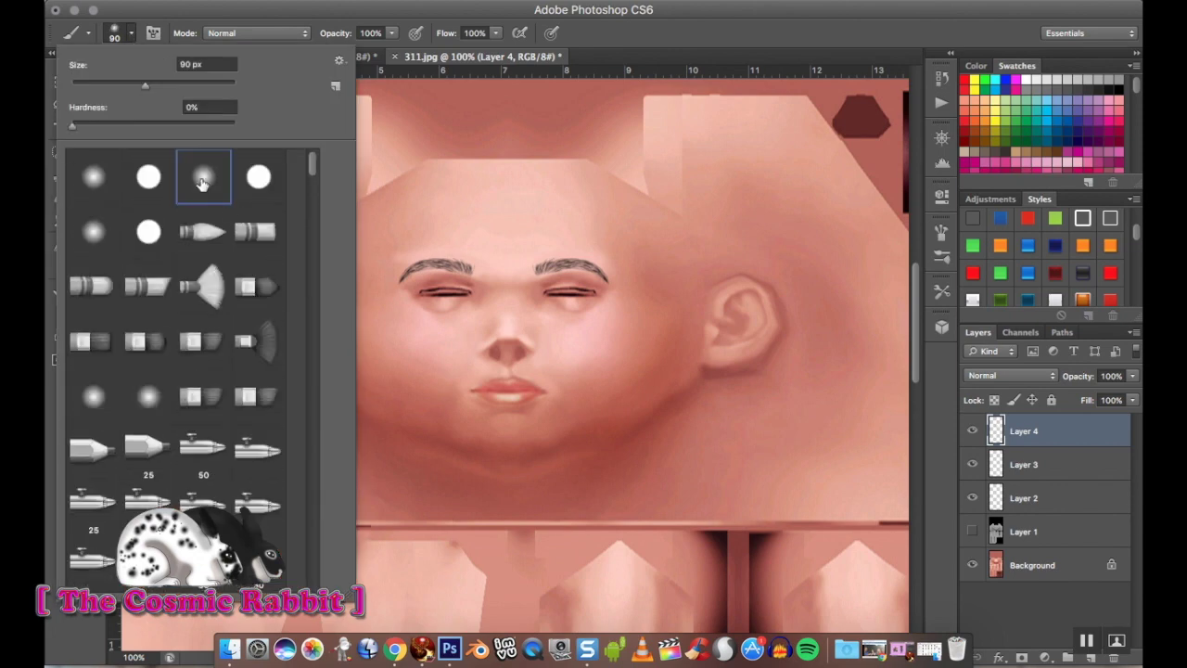
pyautogui.click(83, 85)
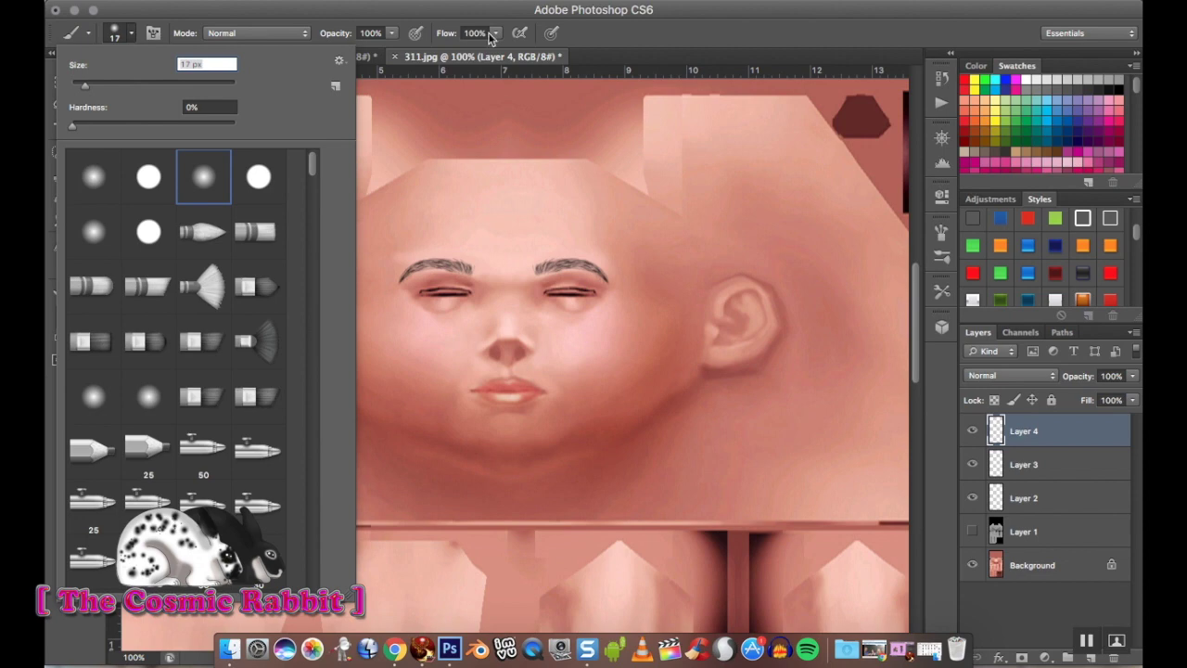
pyautogui.click(662, 43)
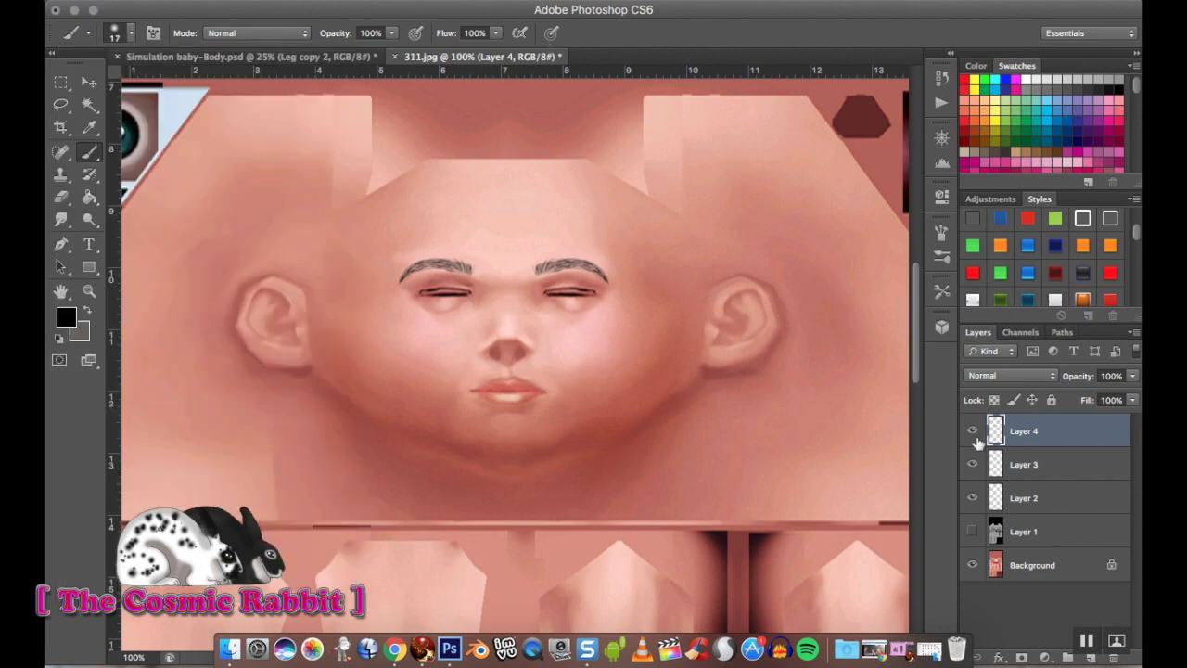
# Hide Background, show the grey bake map on Layer 1, and duplicate it as Layer 1 copy.
pyautogui.click(973, 565)
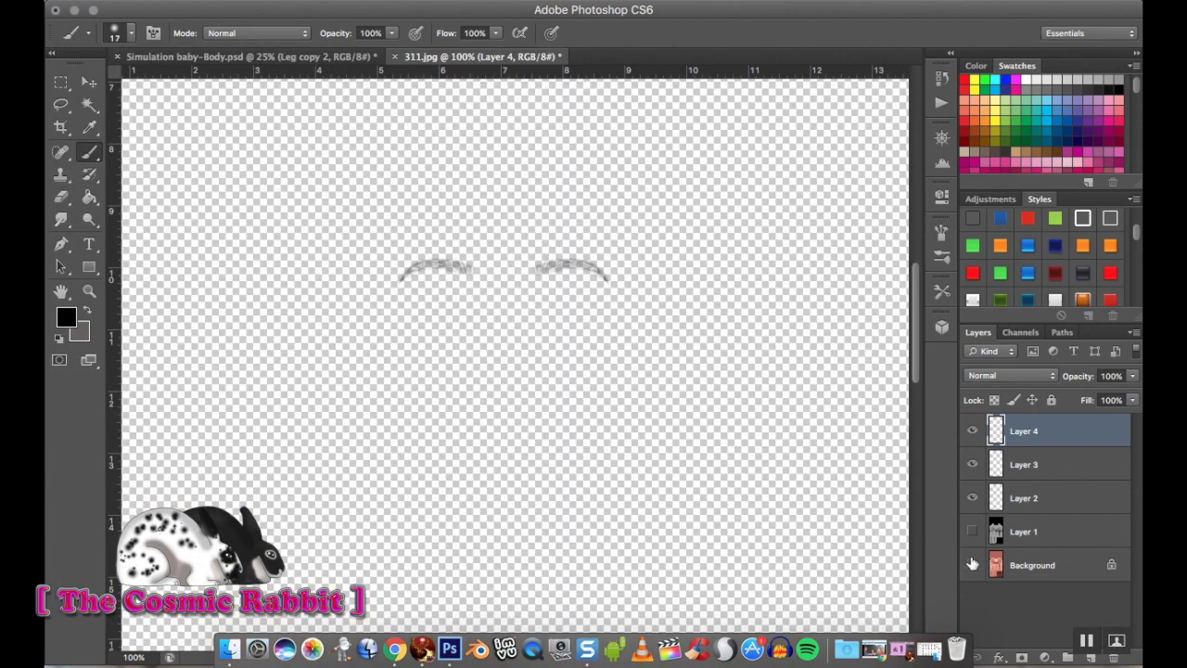
pyautogui.click(972, 531)
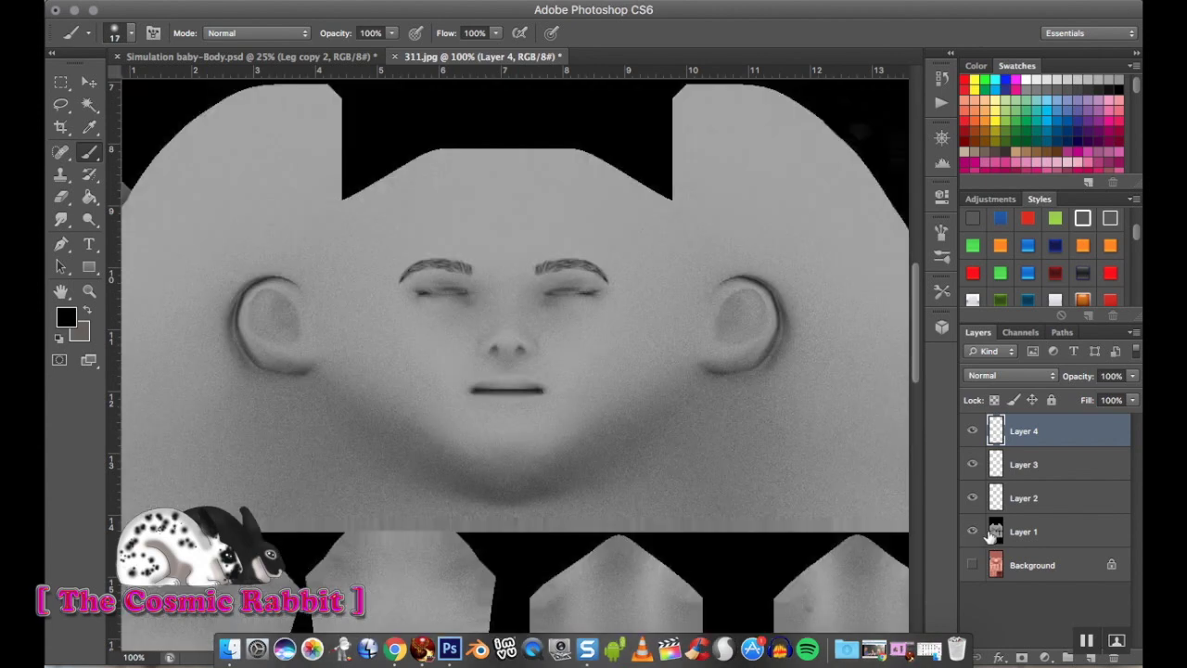
pyautogui.rightClick(1045, 530)
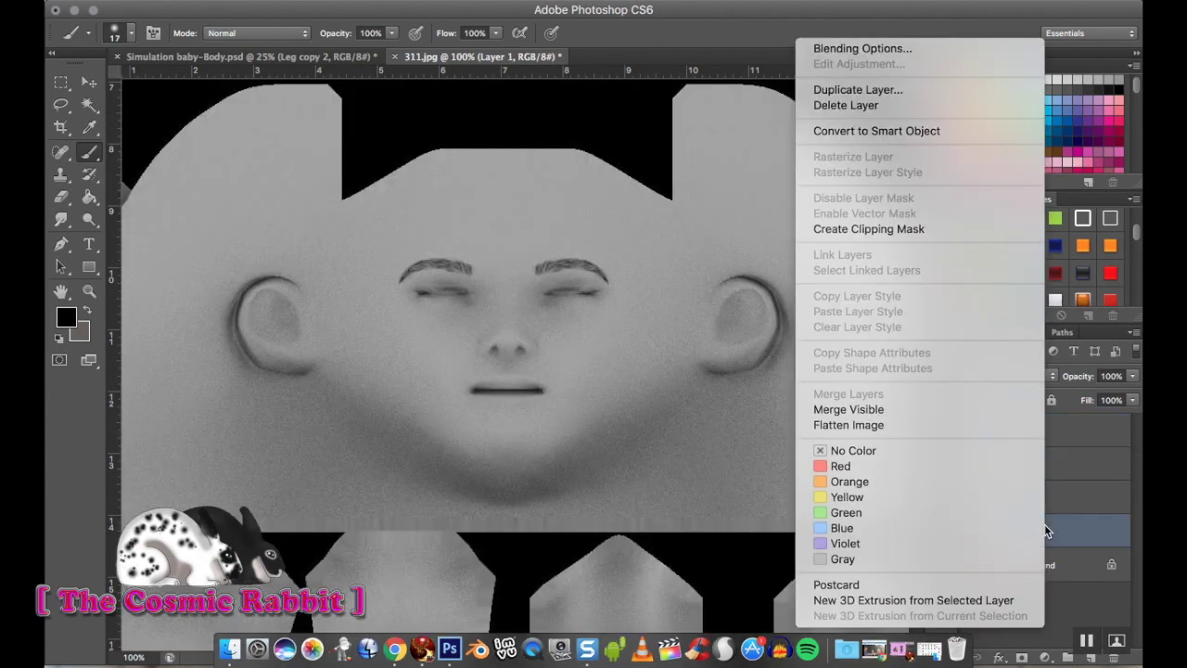
pyautogui.click(922, 88)
pyautogui.click(768, 244)
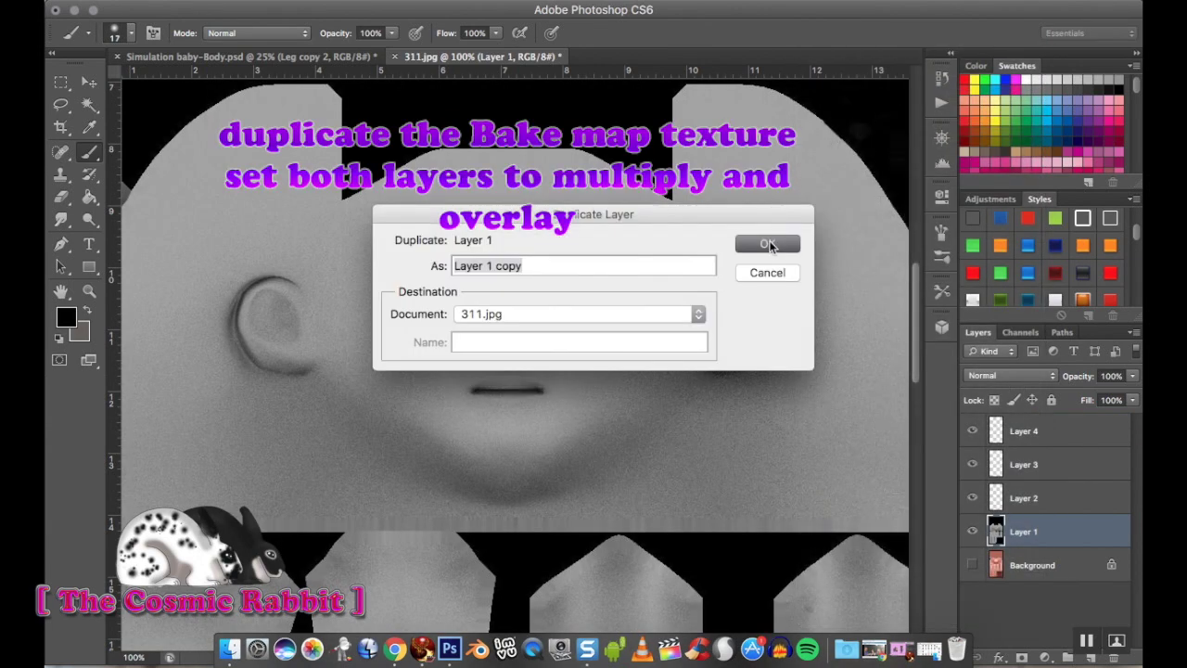
# Set Layer 1 copy to Overlay and Layer 1 to Multiply, then show Background again.
pyautogui.click(1000, 376)
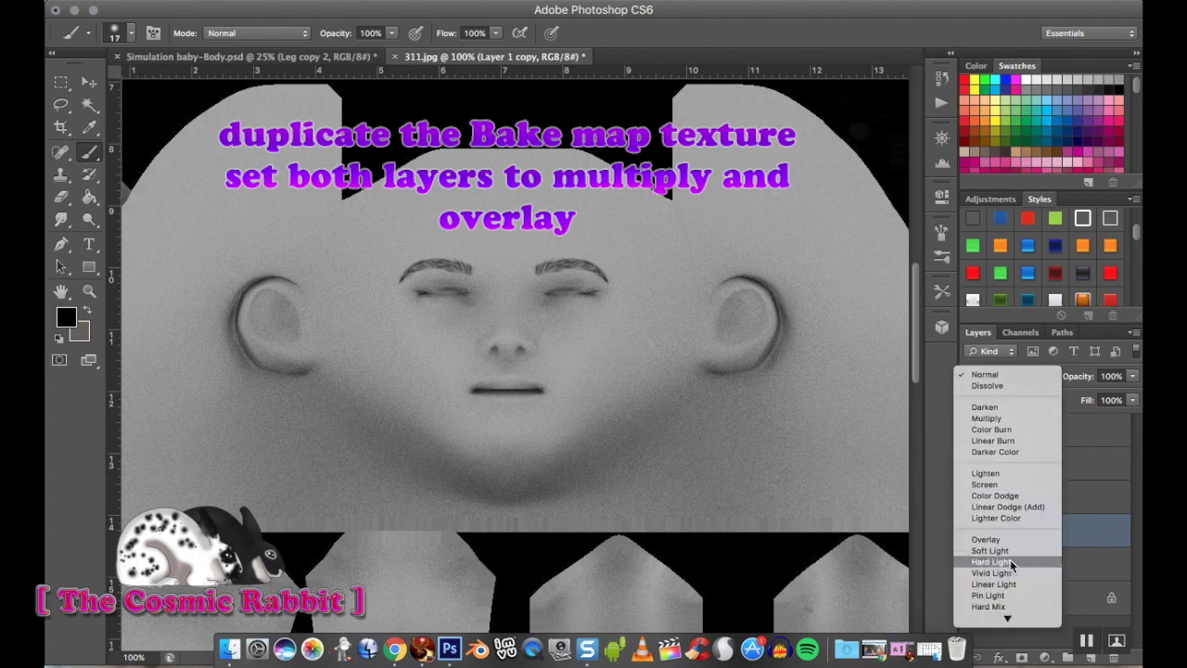
pyautogui.scroll(-1, 1002, 556)
pyautogui.click(1011, 520)
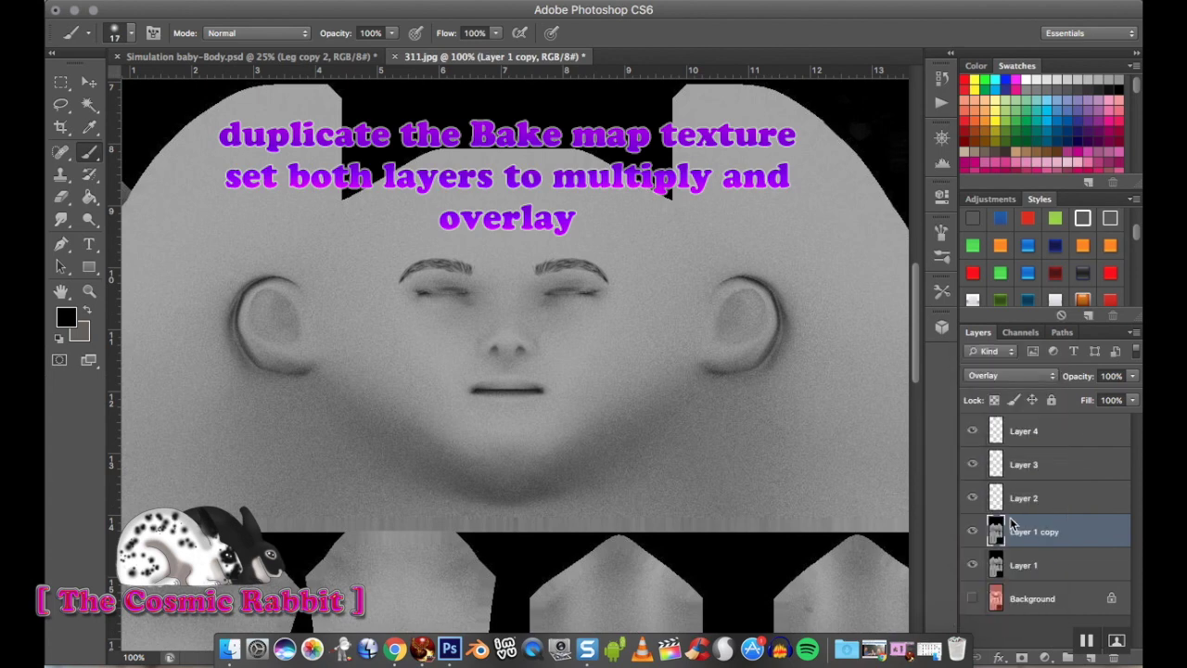
pyautogui.click(1028, 563)
pyautogui.click(1004, 375)
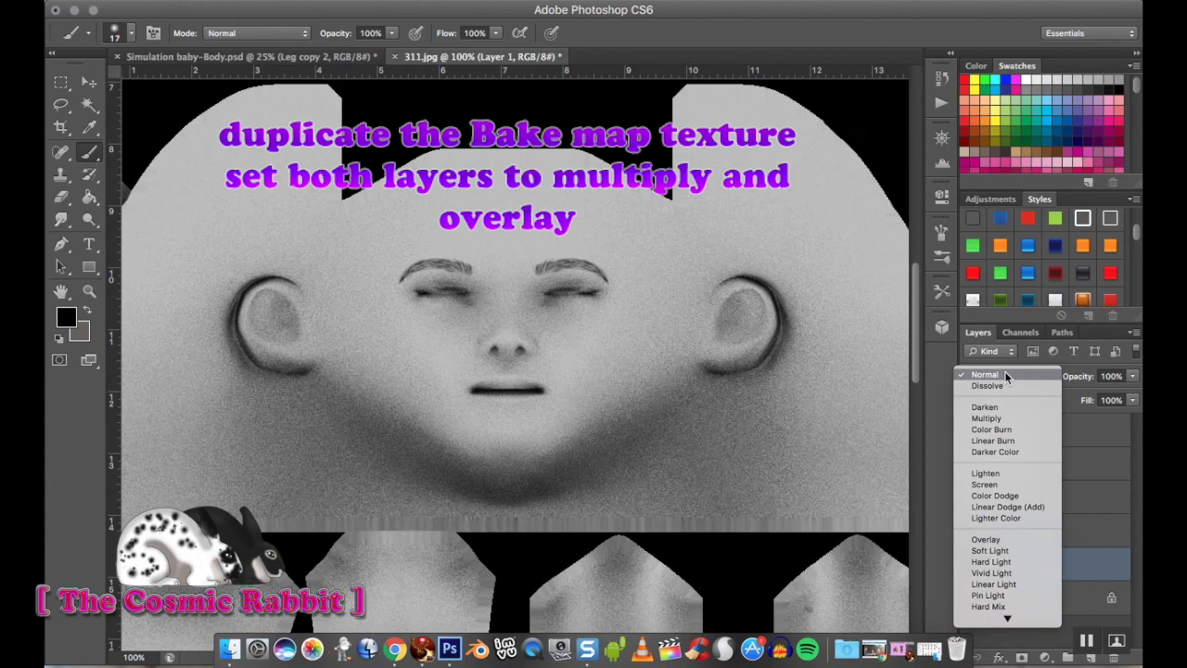
pyautogui.click(1008, 420)
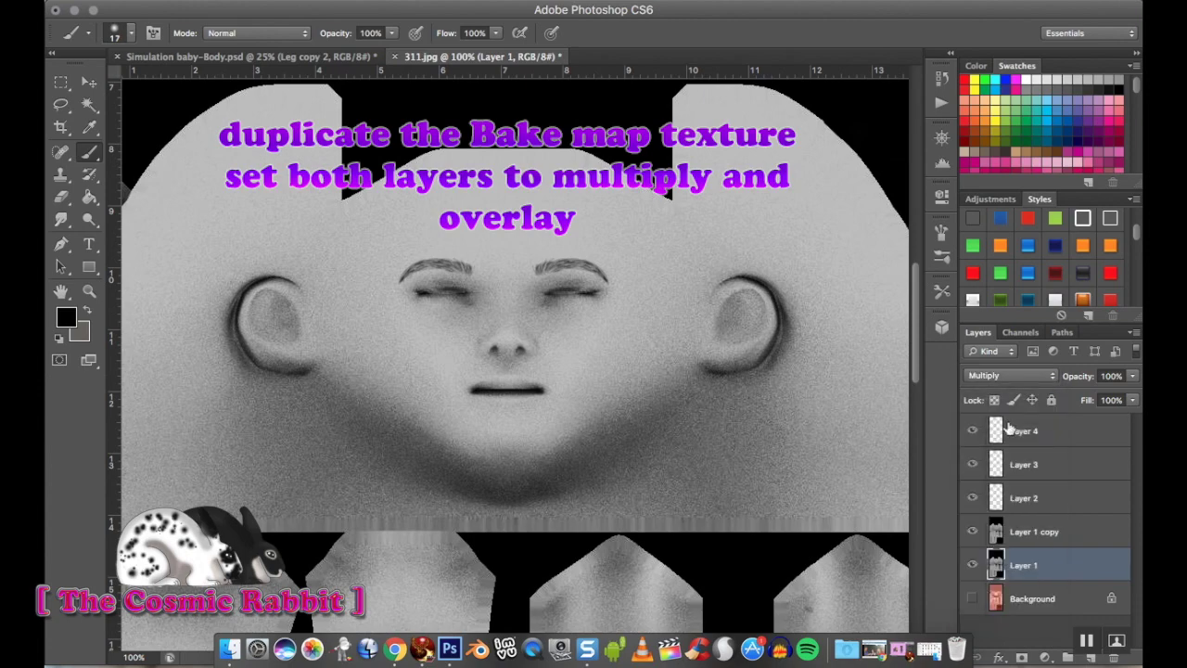
pyautogui.click(973, 598)
# Lower the fill of Layer 1 and Layer 1 copy to about 50% each.
pyautogui.click(1134, 401)
pyautogui.click(1091, 416)
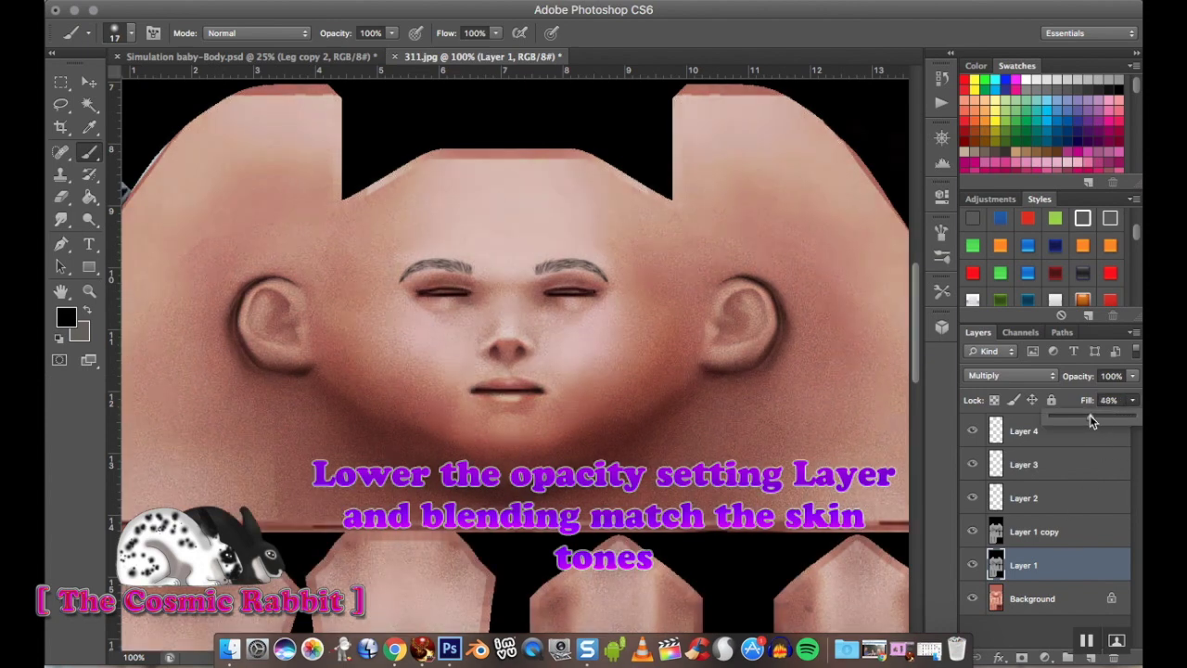
pyautogui.click(1066, 531)
pyautogui.click(1133, 401)
pyautogui.click(1093, 417)
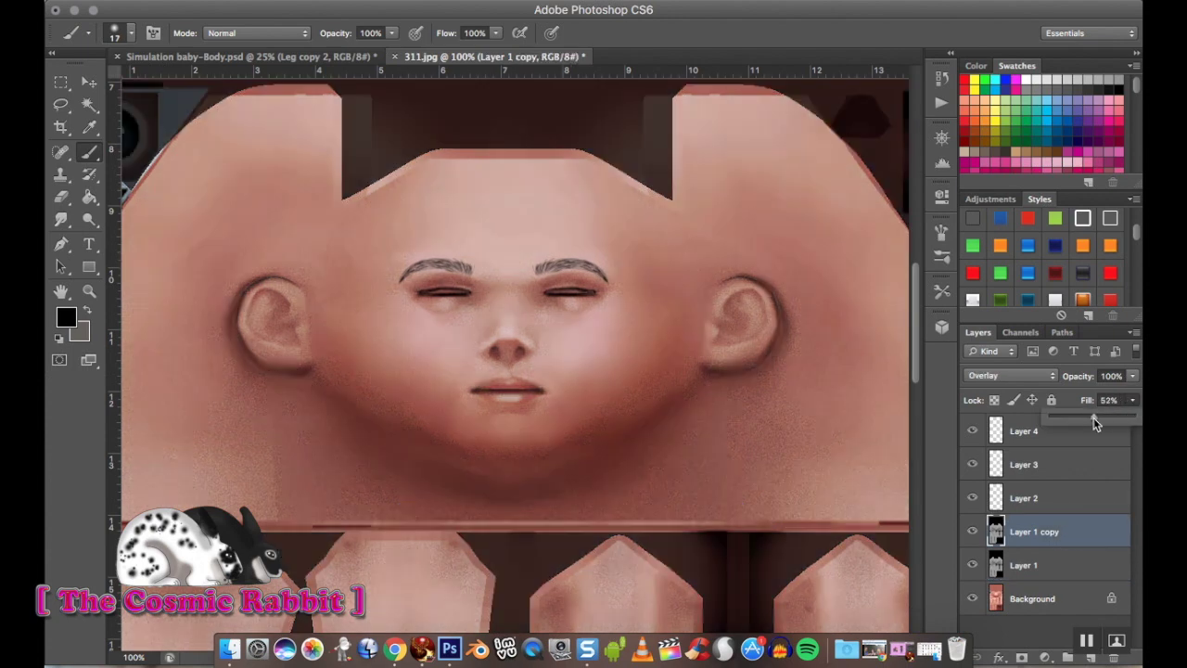
# Scroll down to the torso and legs, select Layer 3, and ready the Pen tool.
pyautogui.scroll(-10, 769, 401)
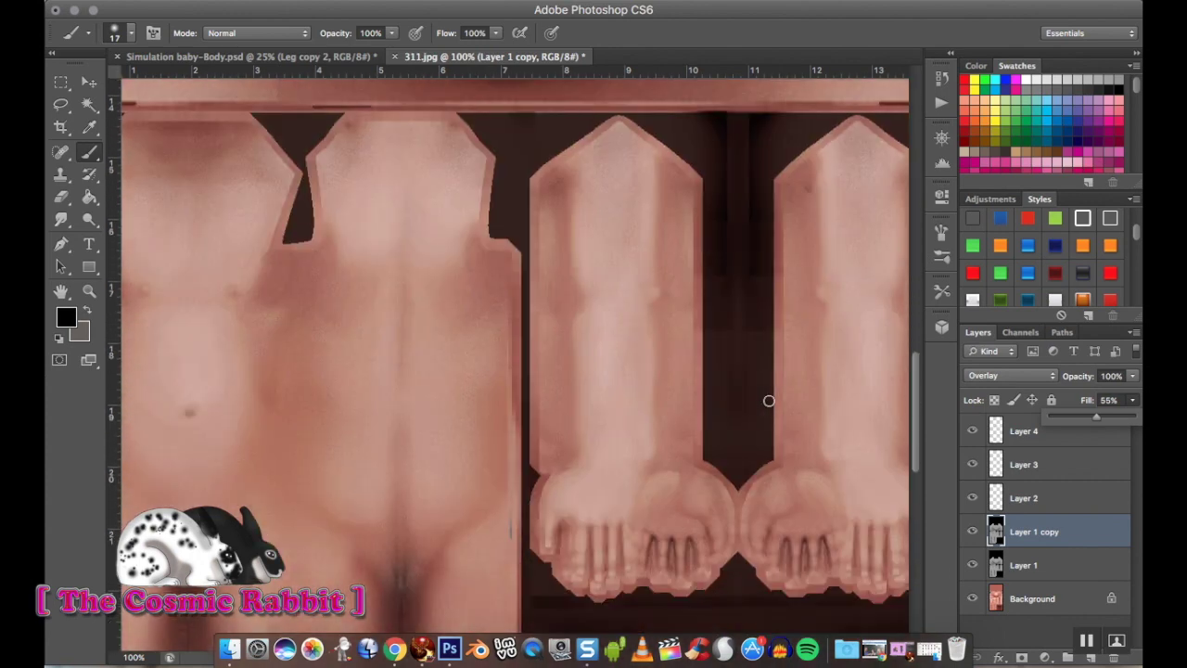
pyautogui.click(1028, 599)
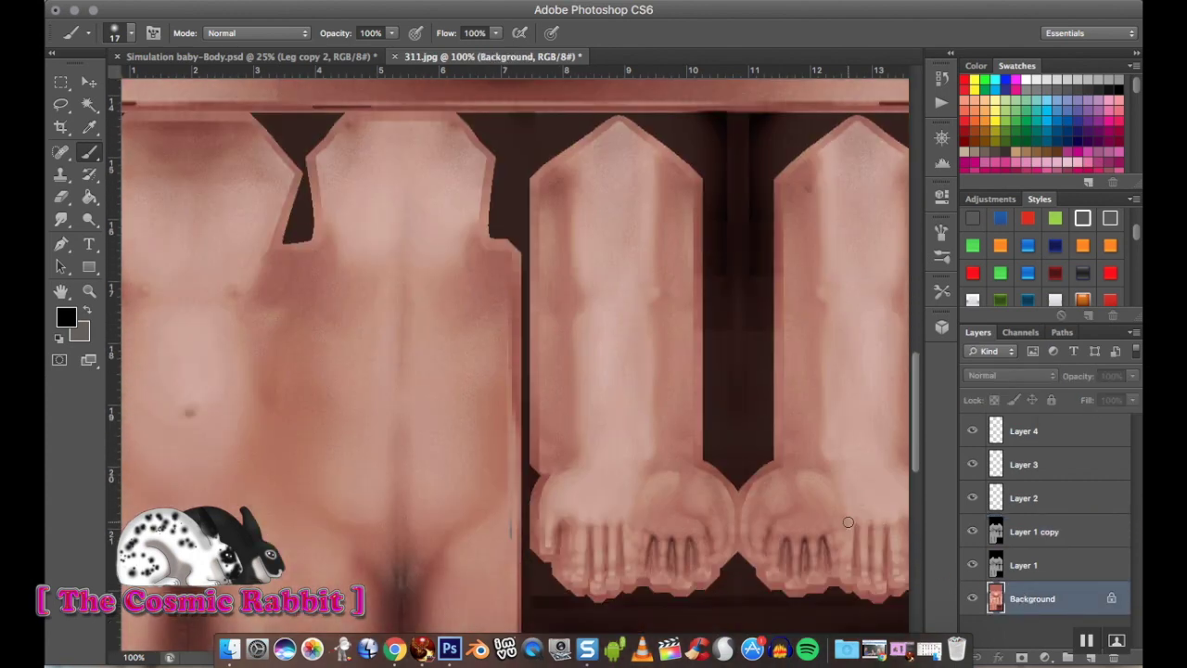
pyautogui.hscroll(-3, 558, 434)
pyautogui.scroll(-5, 556, 431)
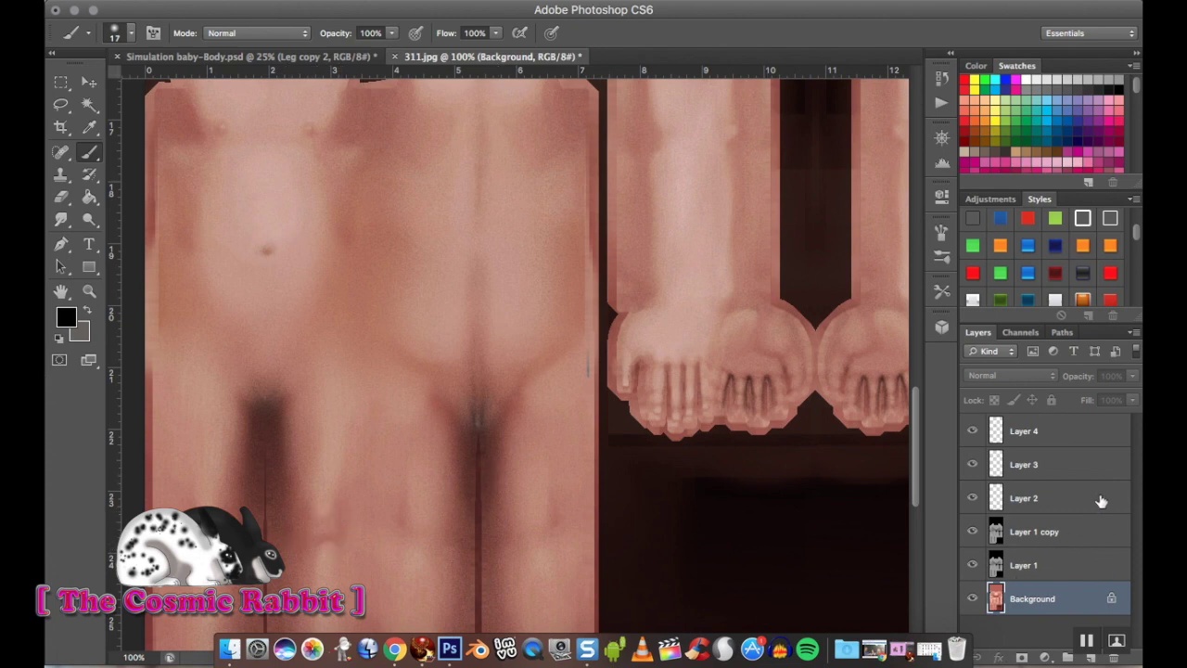
pyautogui.click(998, 461)
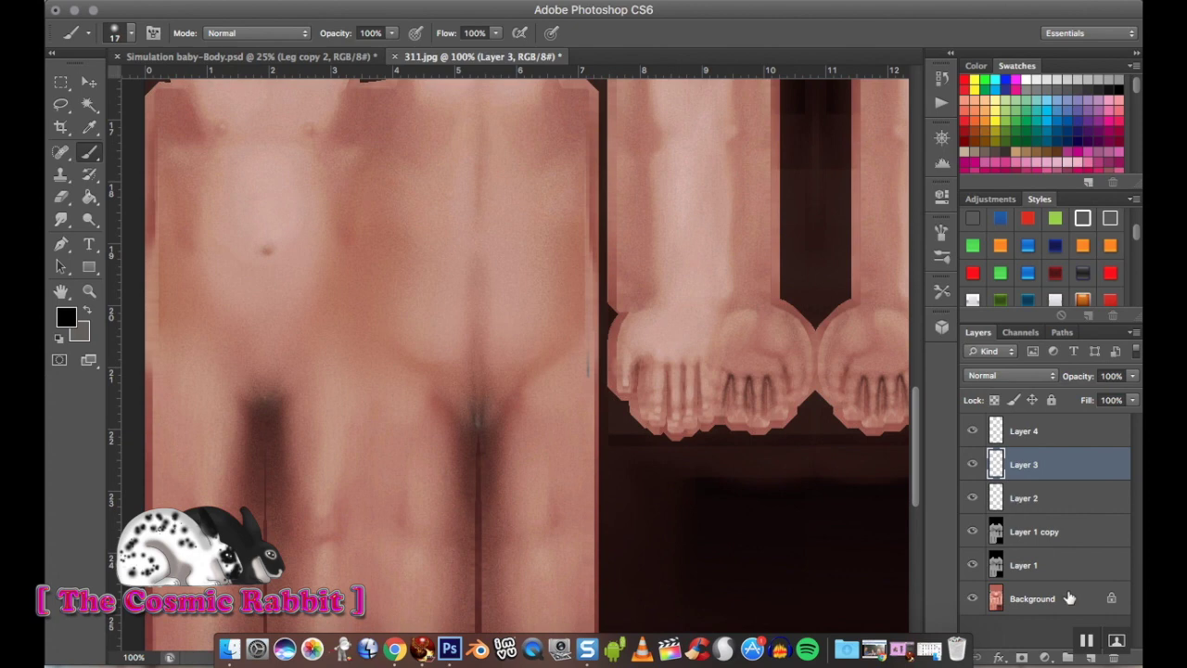
pyautogui.click(61, 244)
# Zoom to 300% on the leg crease area.
pyautogui.scroll(-4, 215, 468)
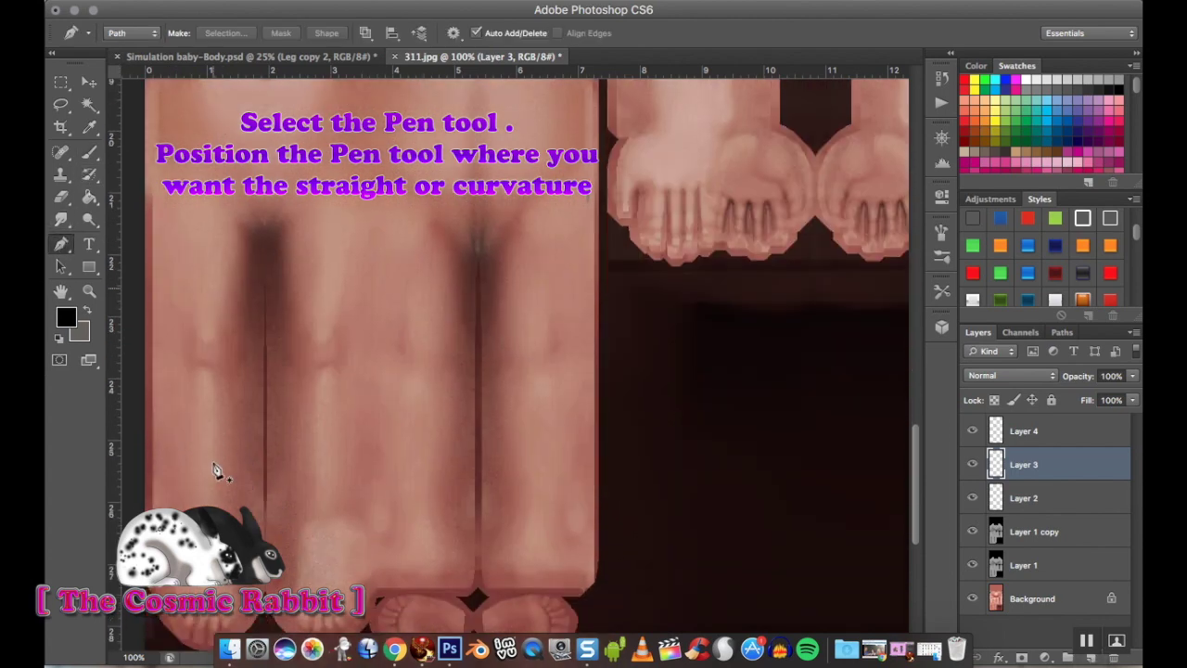
pyautogui.click(89, 291)
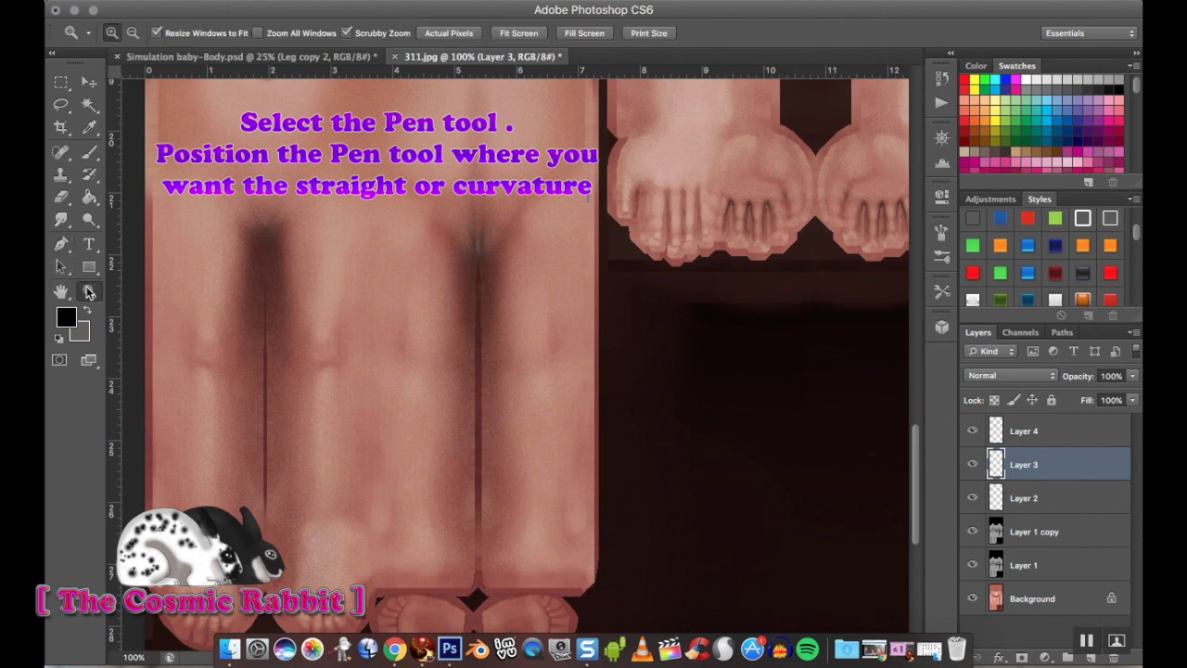
pyautogui.click(206, 346)
pyautogui.click(205, 345)
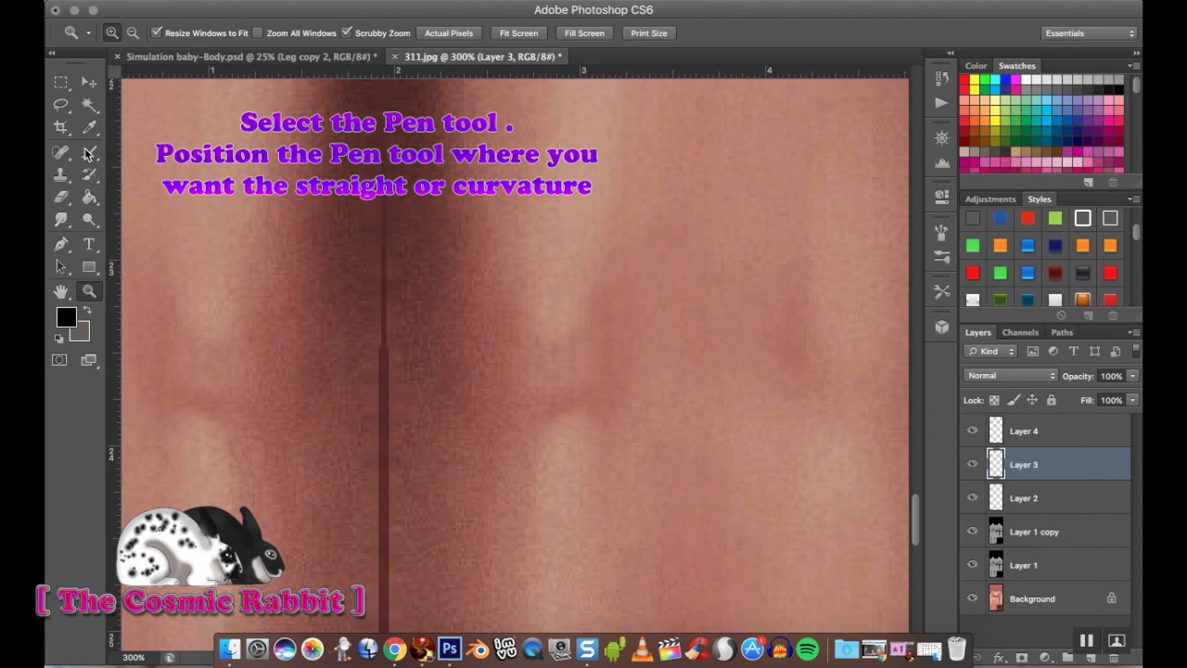
# Trace a three-anchor pen path at left, stroke it with the black brush, and delete the path.
pyautogui.click(61, 243)
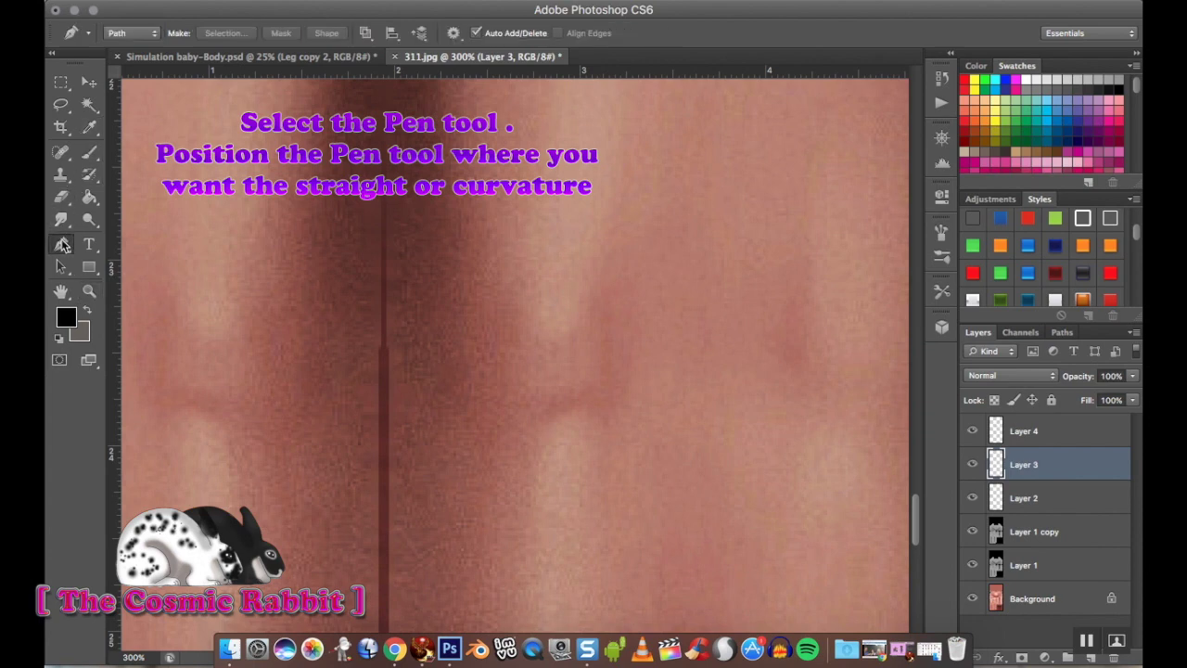
pyautogui.click(164, 397)
pyautogui.click(189, 401)
pyautogui.click(213, 407)
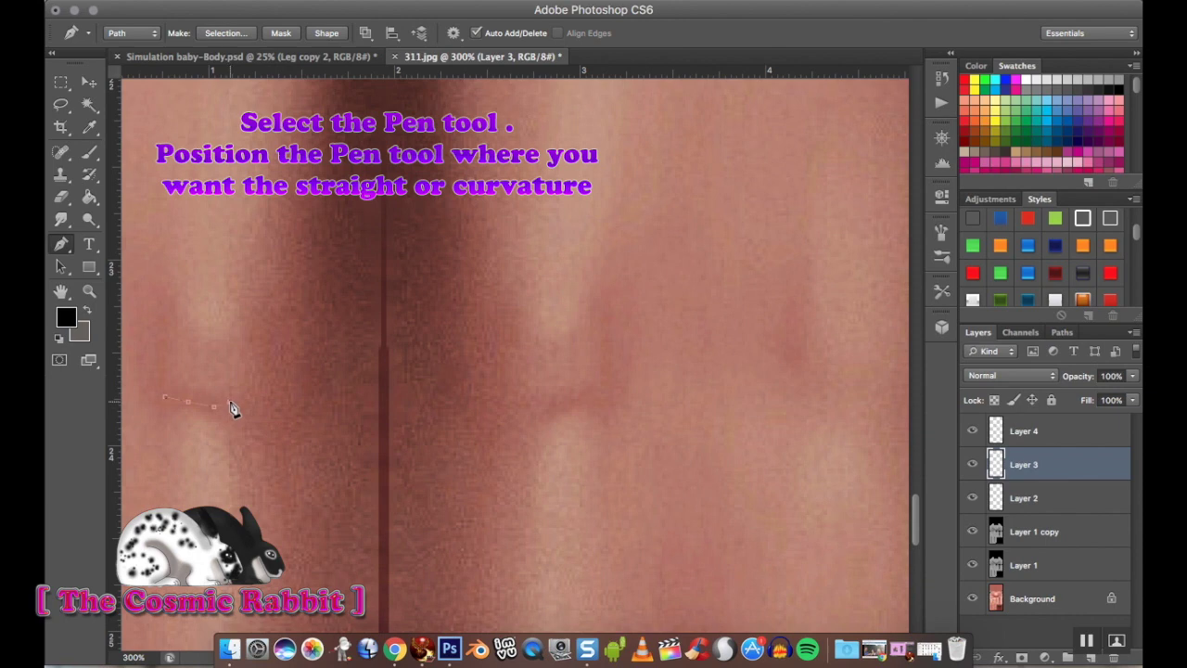
pyautogui.rightClick(237, 405)
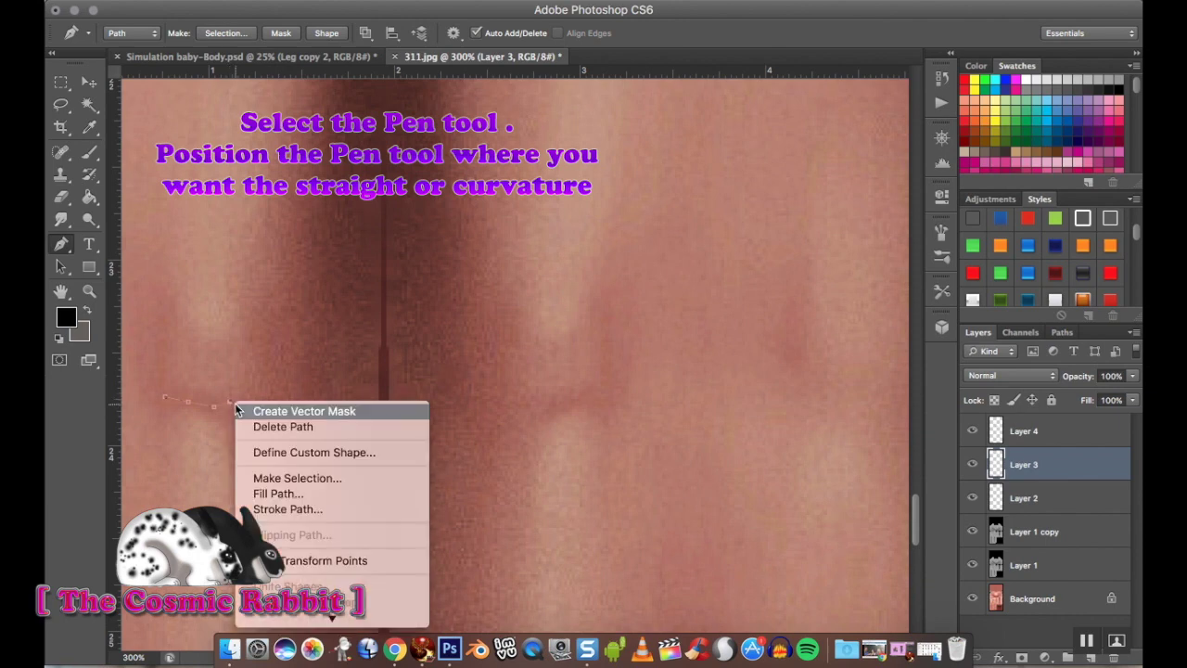
pyautogui.click(309, 510)
pyautogui.click(742, 284)
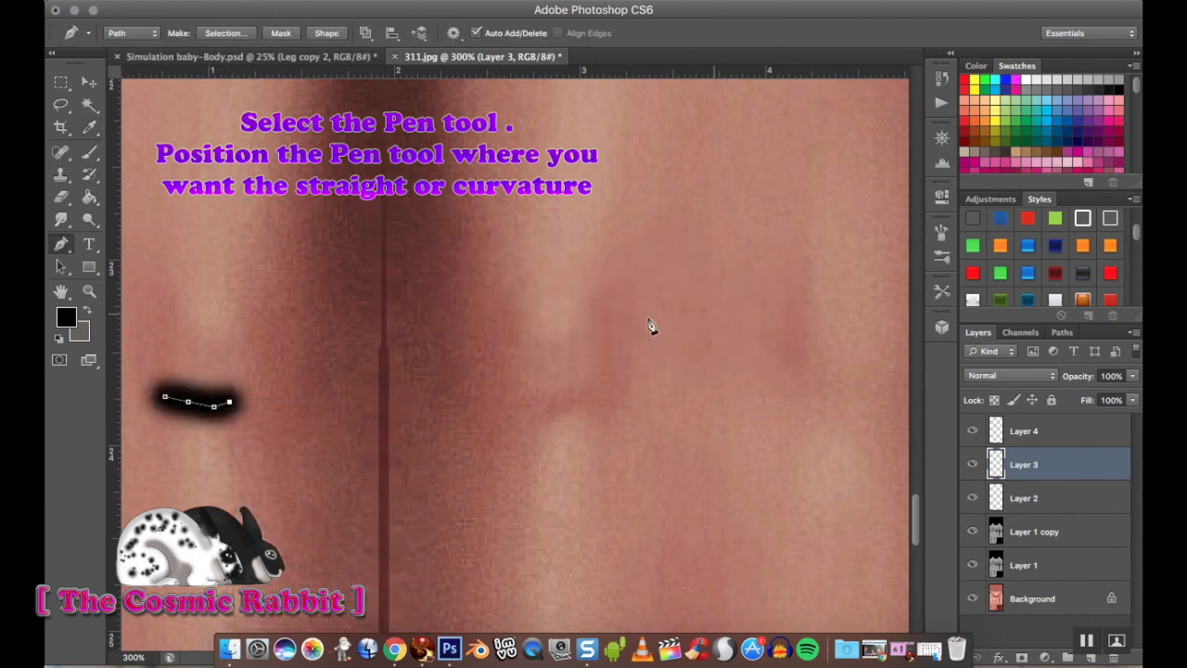
pyautogui.rightClick(243, 405)
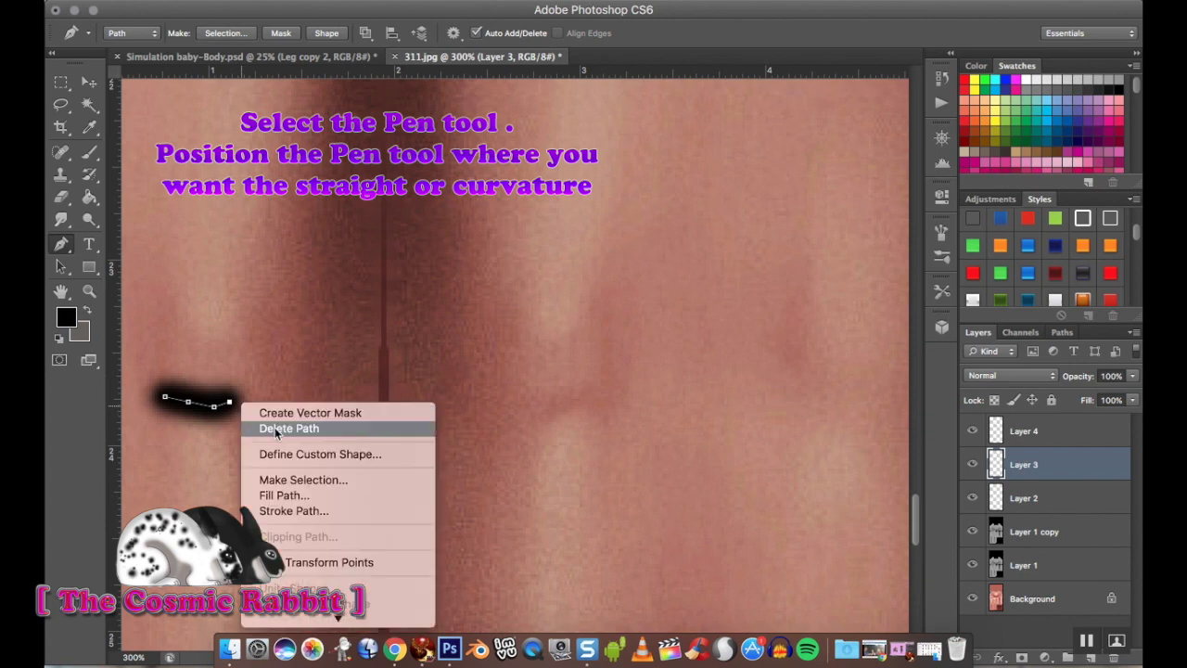
pyautogui.click(274, 428)
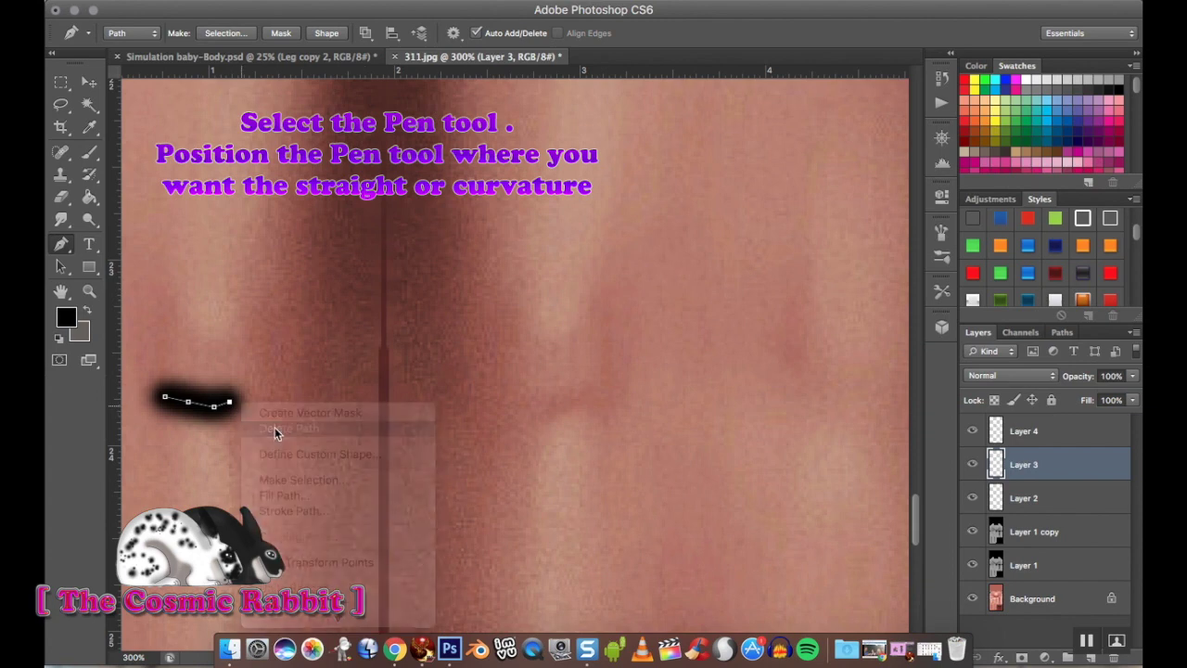
pyautogui.click(93, 154)
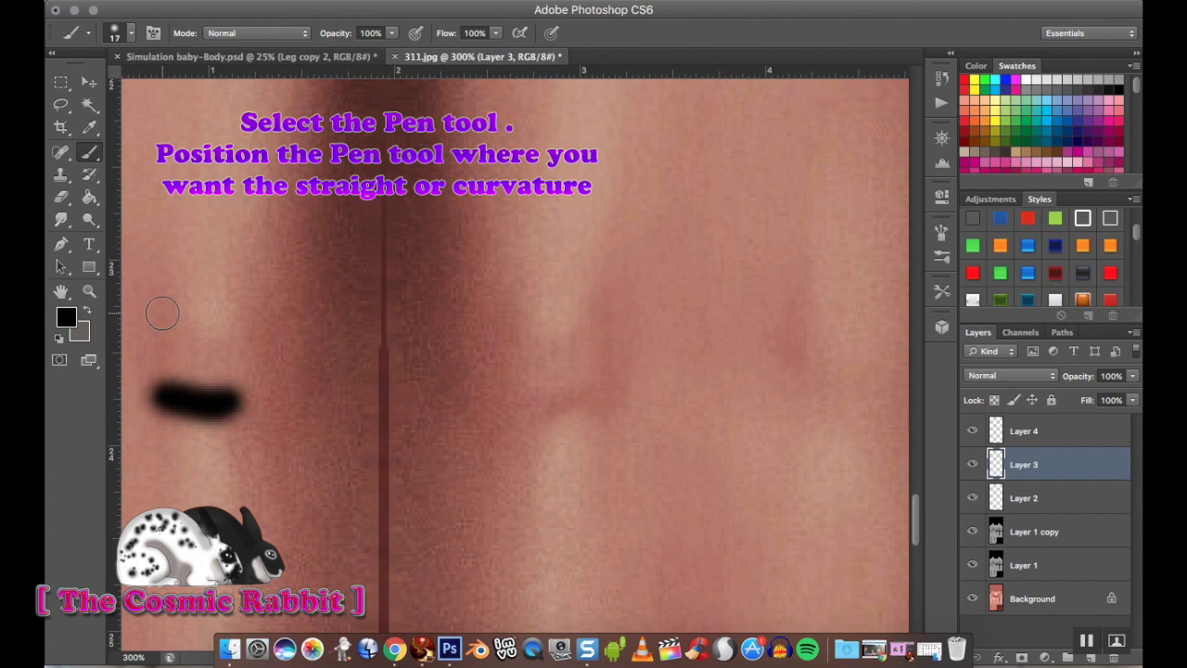
# Trace a U-shaped pen path above the first stroke, stroke it black, then delete the path.
pyautogui.click(62, 243)
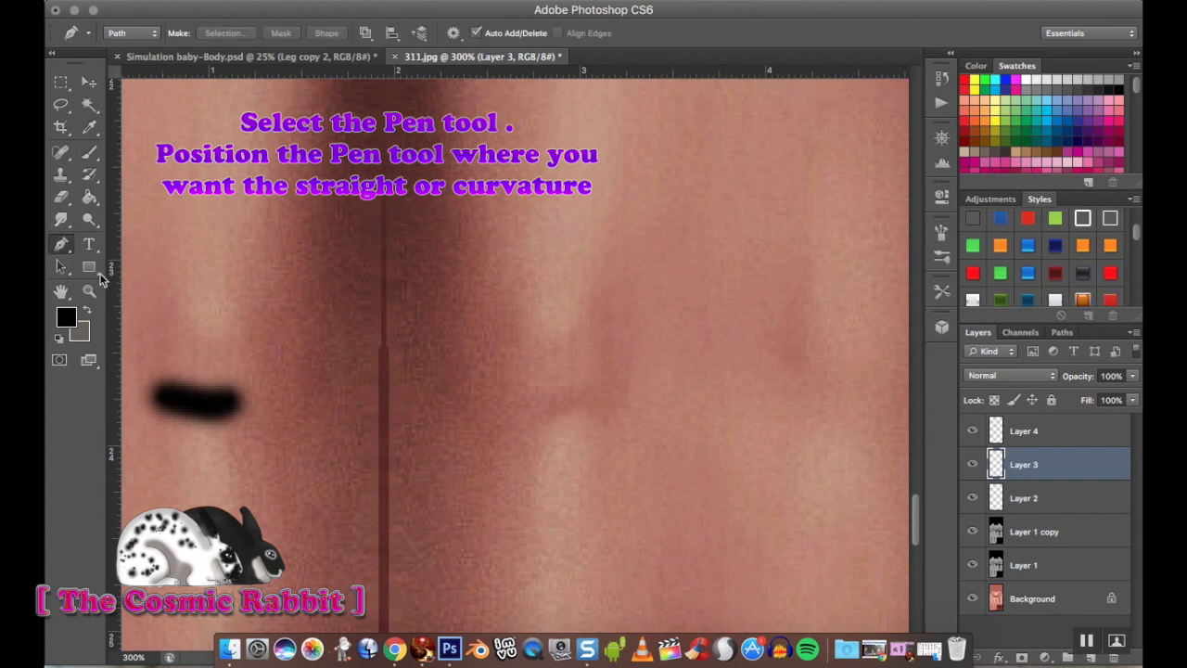
pyautogui.click(157, 306)
pyautogui.click(162, 348)
pyautogui.click(188, 377)
pyautogui.click(245, 356)
pyautogui.click(252, 304)
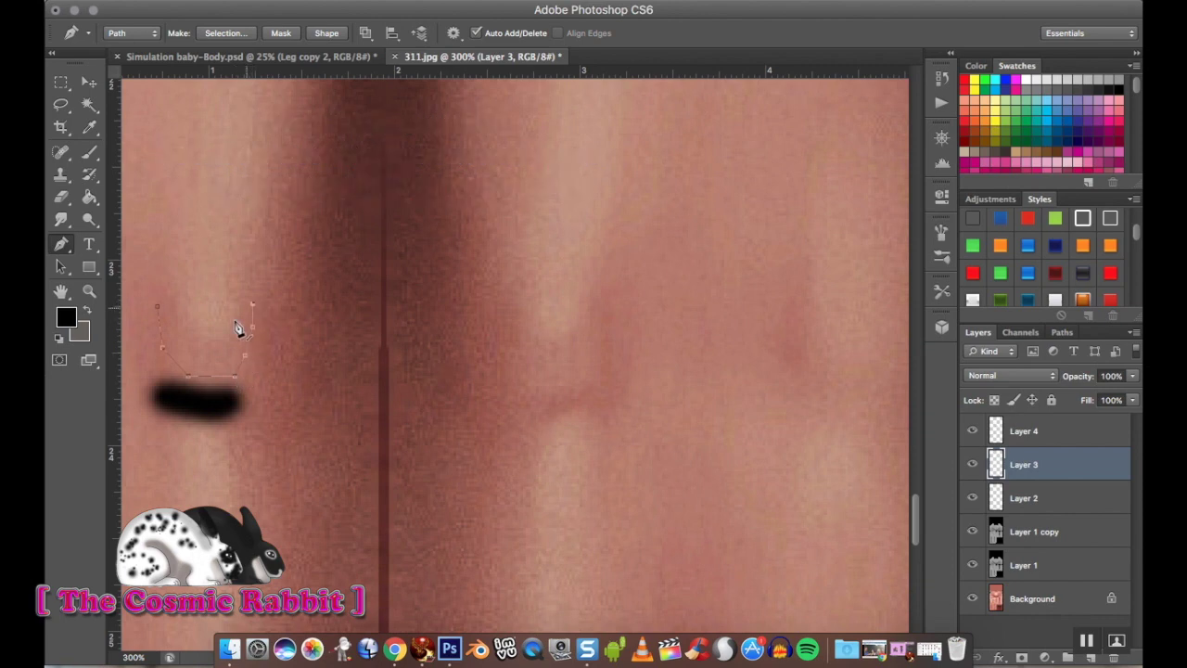
pyautogui.rightClick(199, 364)
pyautogui.click(250, 464)
pyautogui.click(722, 288)
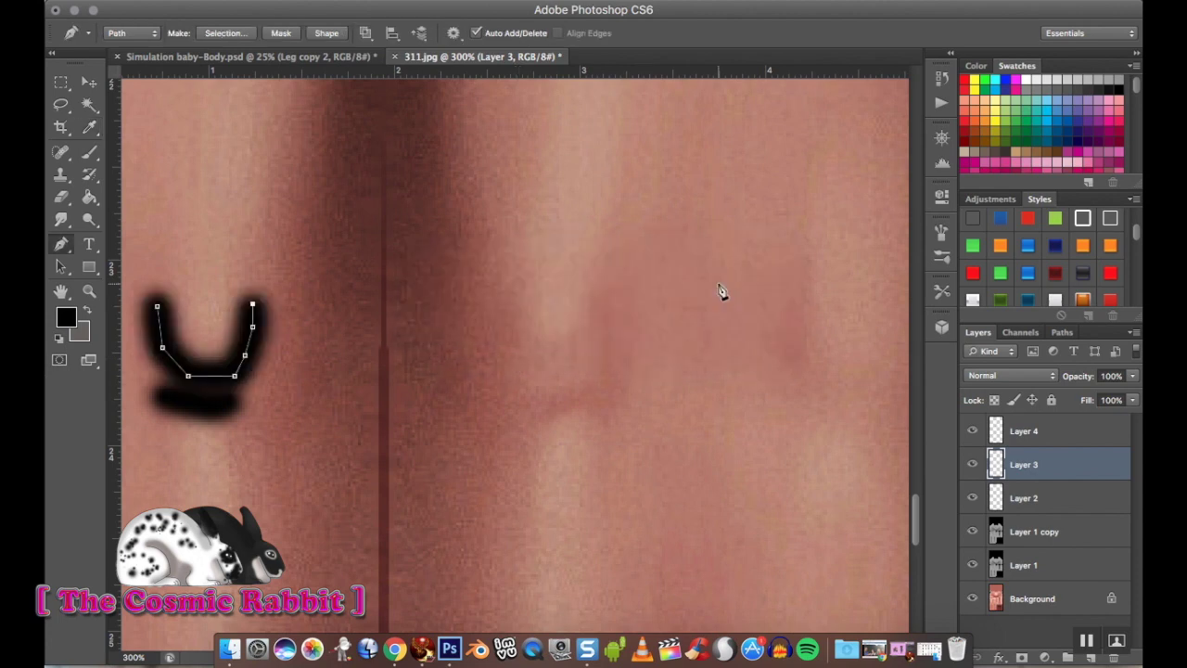
pyautogui.rightClick(237, 375)
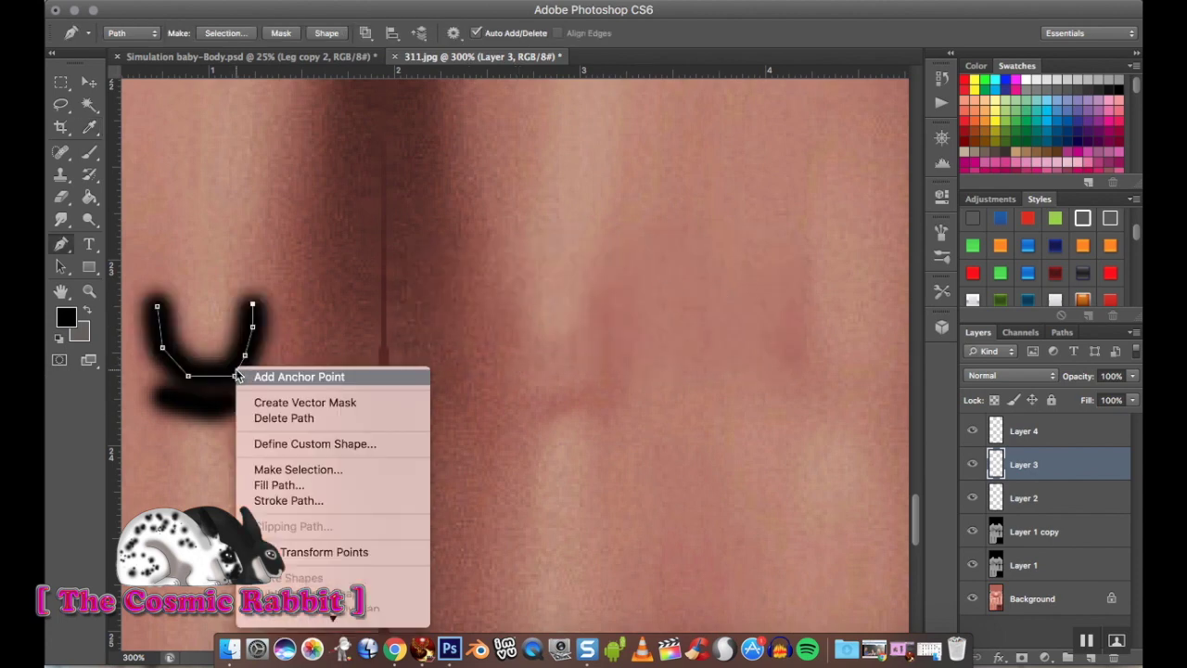
pyautogui.click(266, 418)
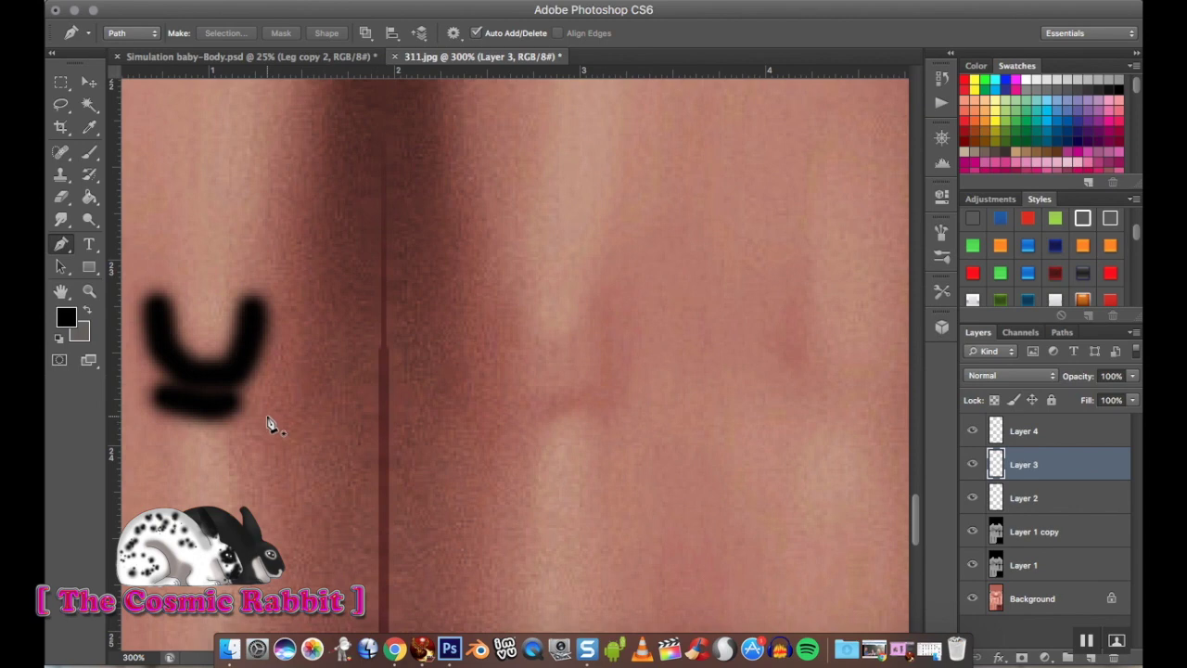
# Smudge at 40 px to drag the U's arm tips upward and the bottom bar's ends outward.
pyautogui.click(61, 220)
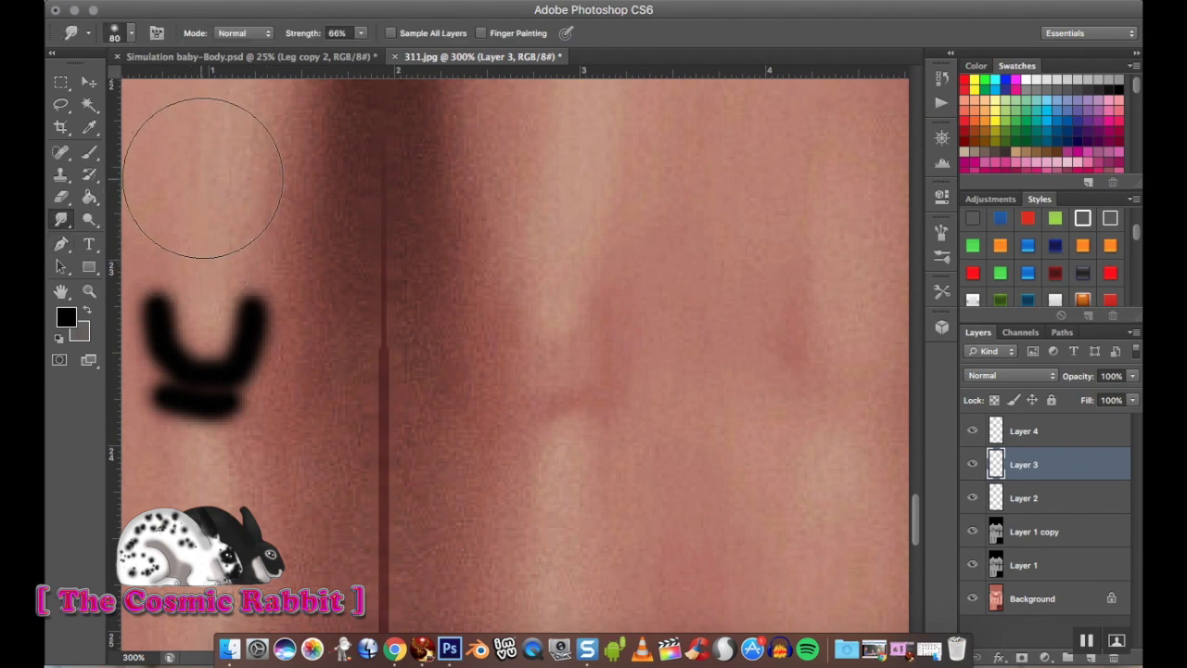
pyautogui.press('[')
pyautogui.press('[')
pyautogui.press('[')
pyautogui.press('[')
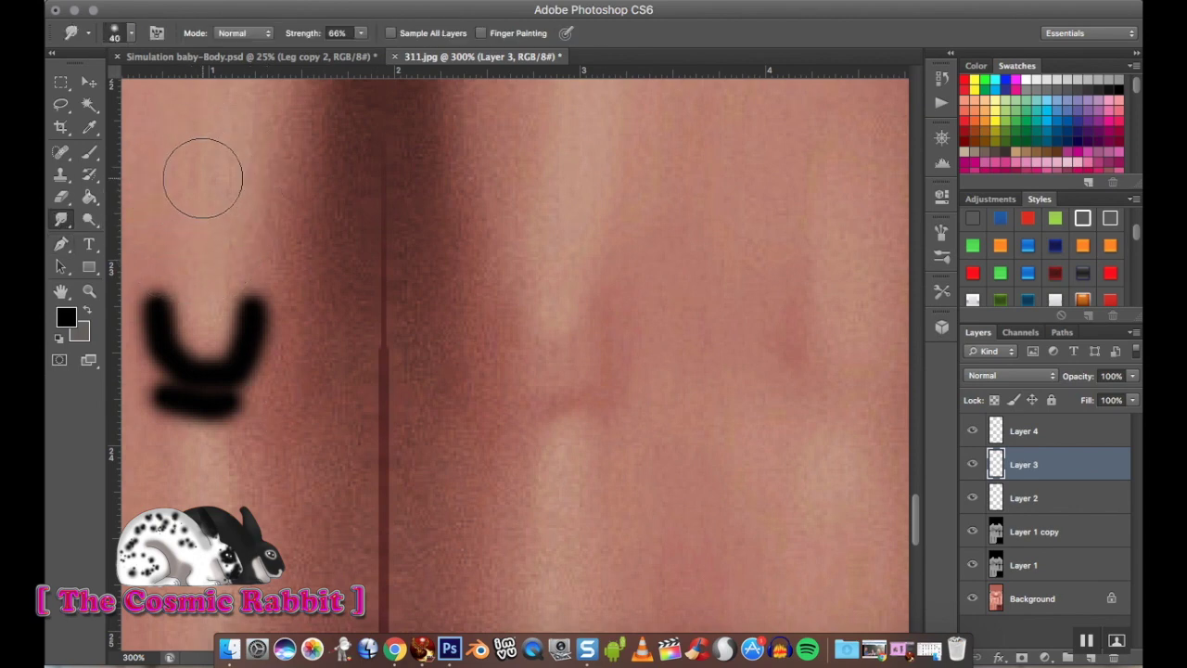
pyautogui.moveTo(165, 267); pyautogui.dragTo(169, 240)
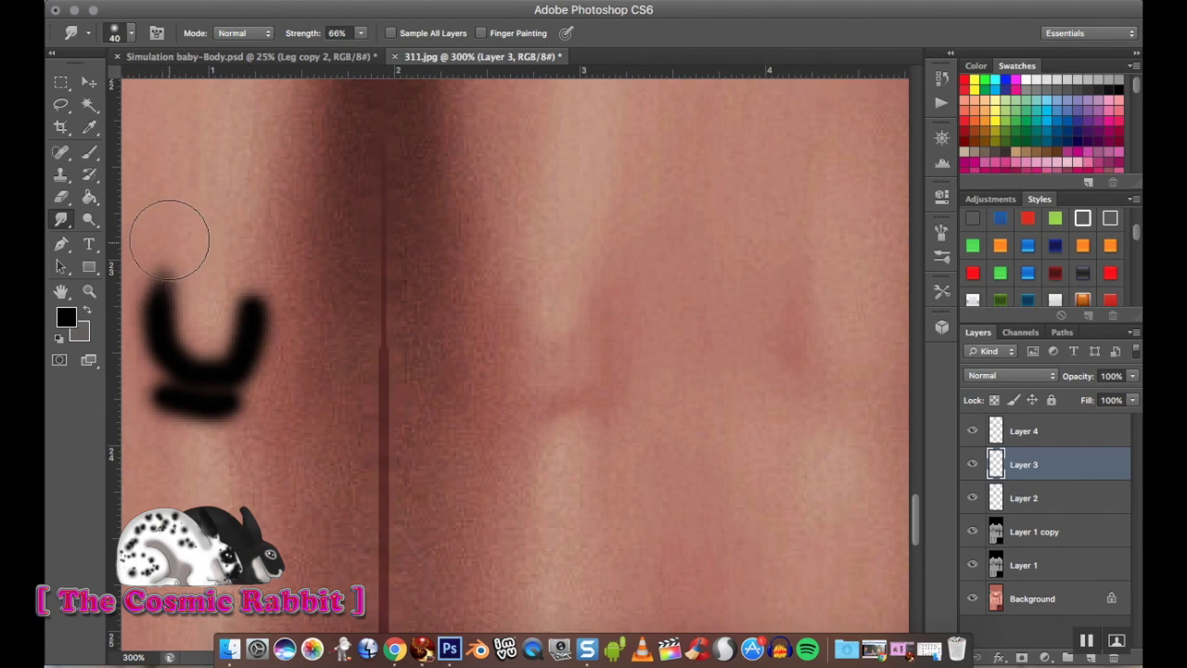
pyautogui.moveTo(253, 299); pyautogui.dragTo(261, 271)
pyautogui.moveTo(259, 422); pyautogui.dragTo(289, 416)
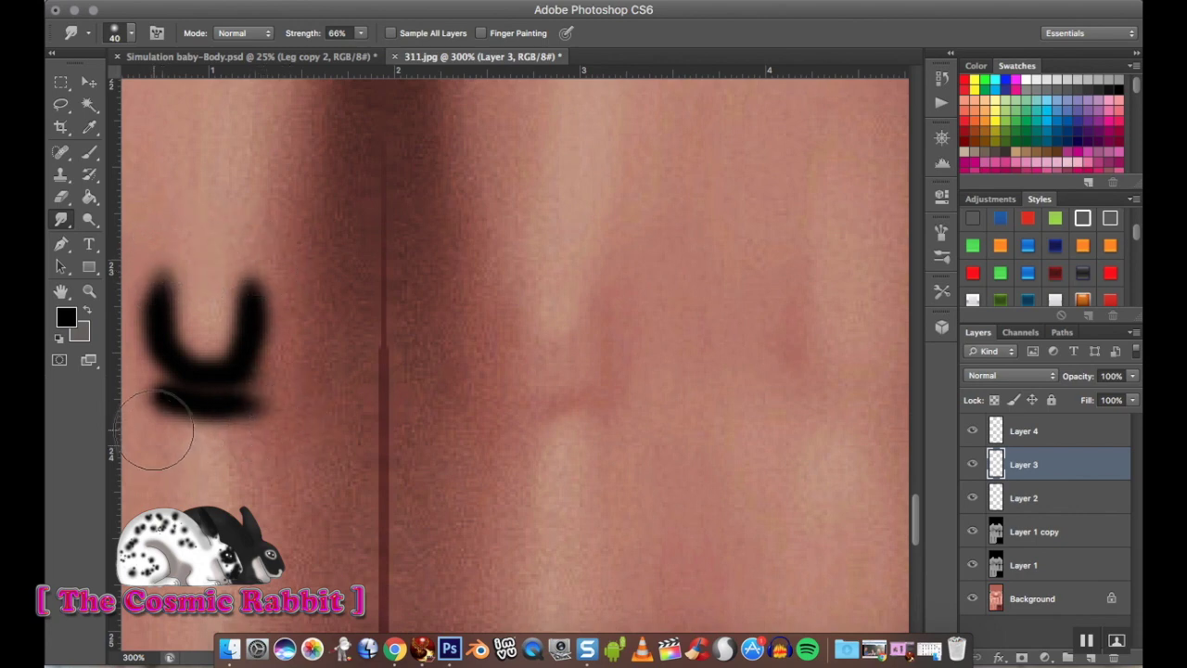
pyautogui.moveTo(155, 428); pyautogui.dragTo(140, 419)
pyautogui.scroll(-2, 243, 481)
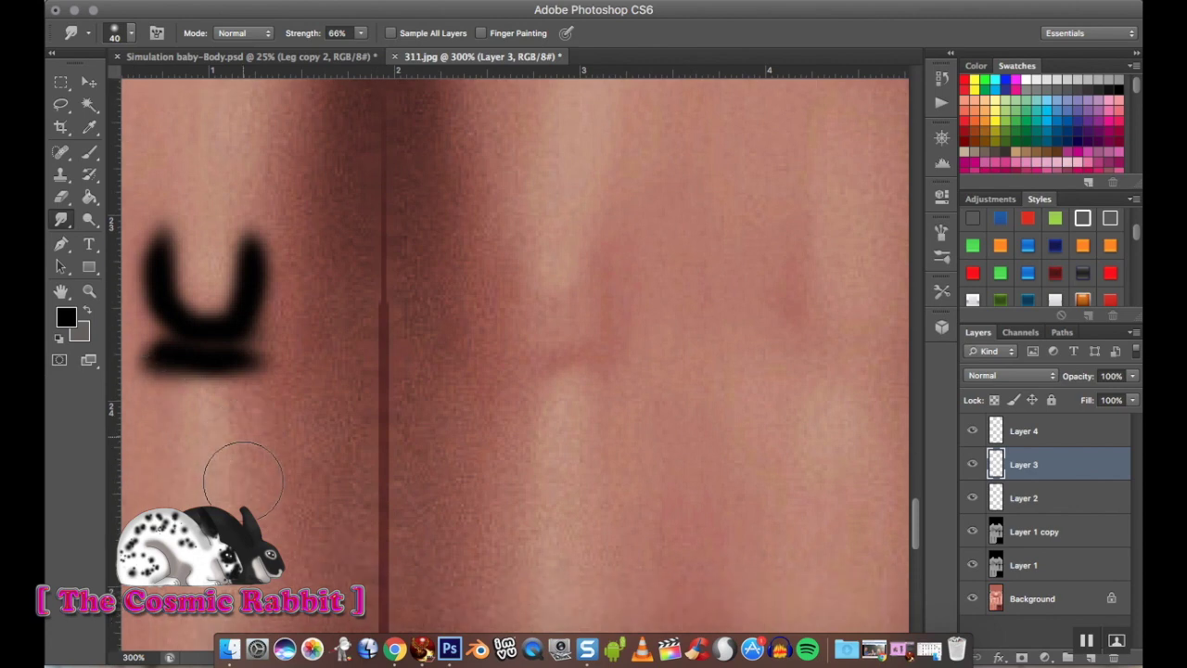
# Set Layer 3's blend mode to Overlay and its fill to 27%.
pyautogui.click(1022, 375)
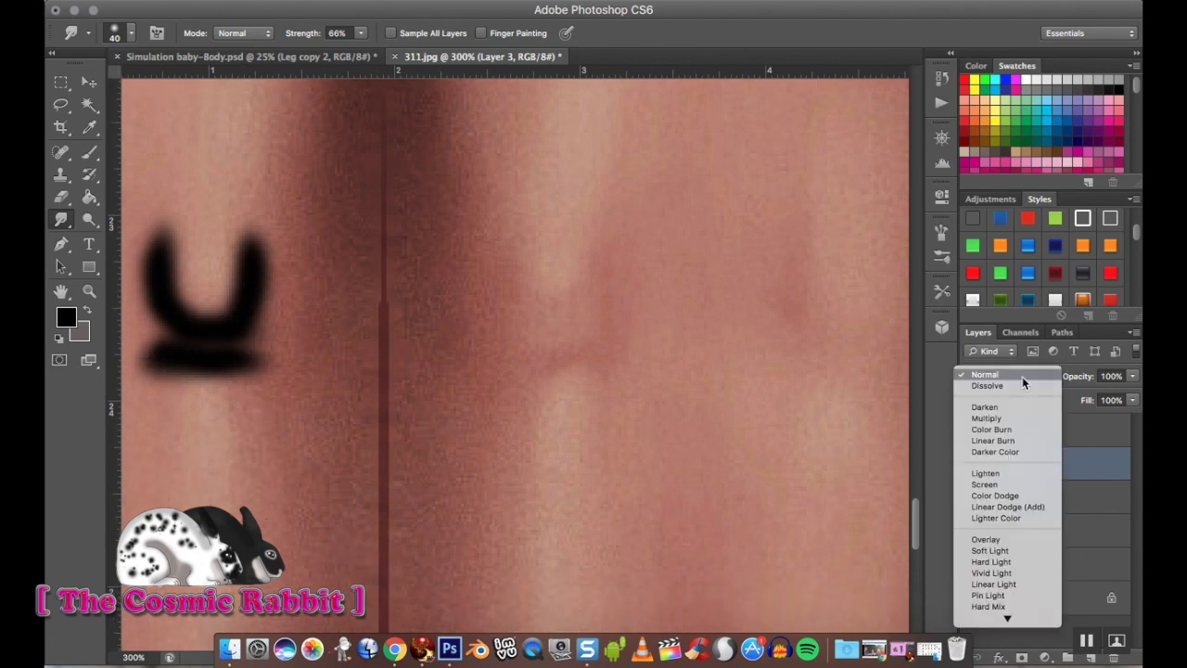
pyautogui.click(1021, 539)
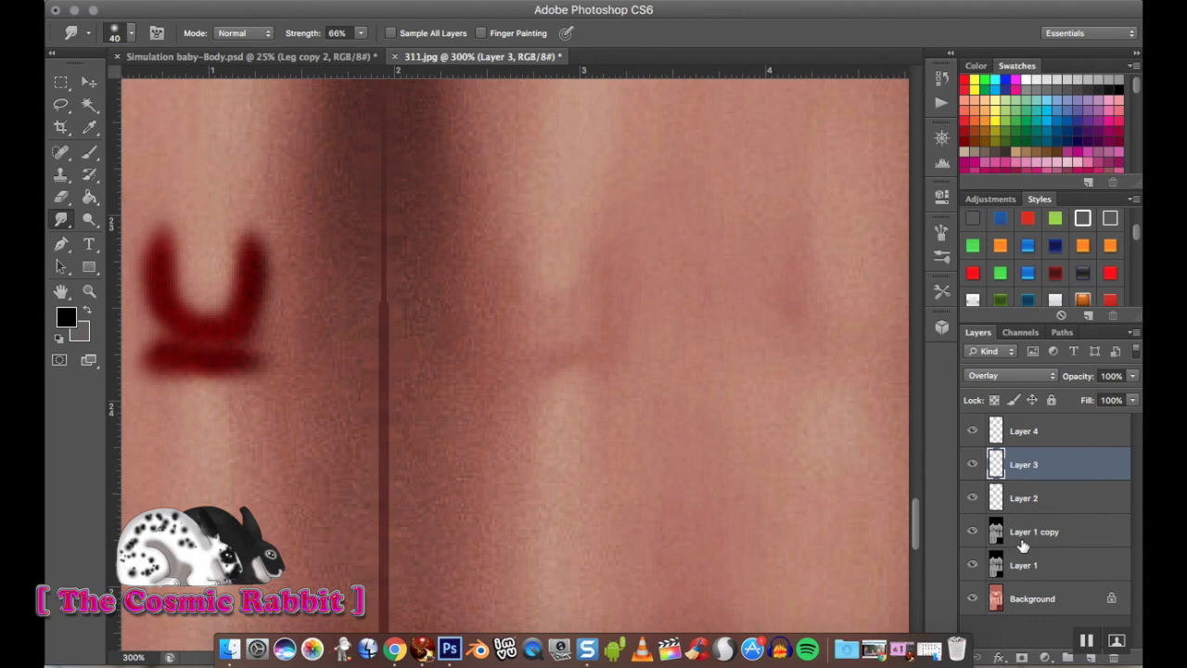
pyautogui.click(1133, 401)
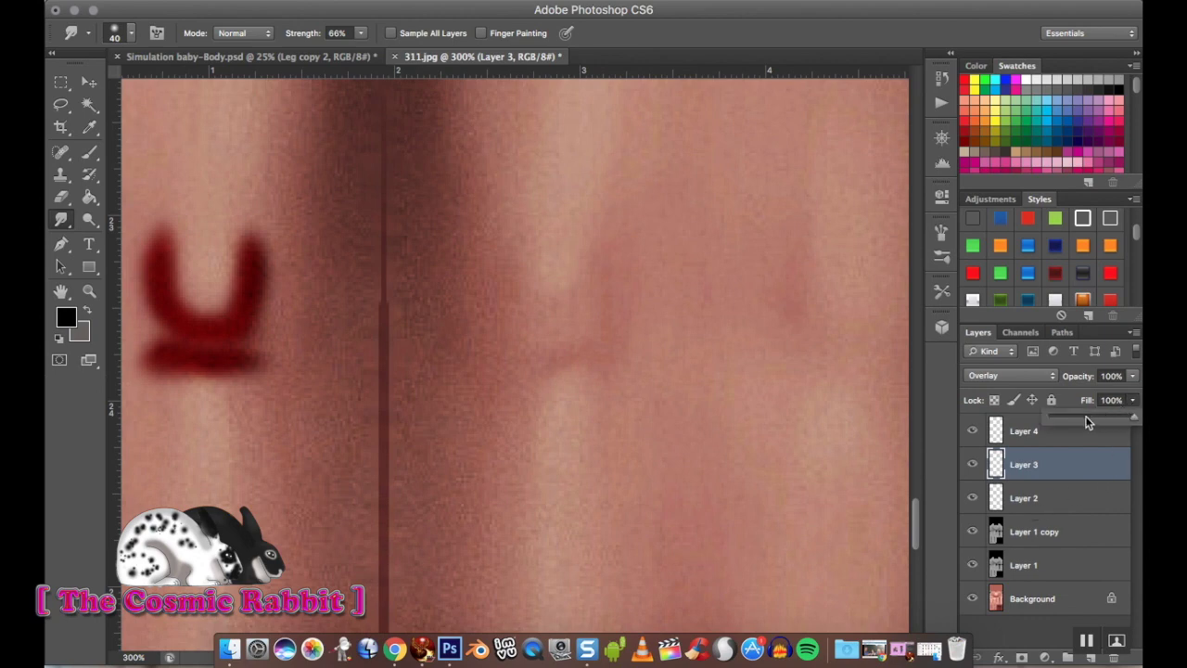
pyautogui.click(1089, 419)
pyautogui.moveTo(1064, 425); pyautogui.dragTo(1063, 425)
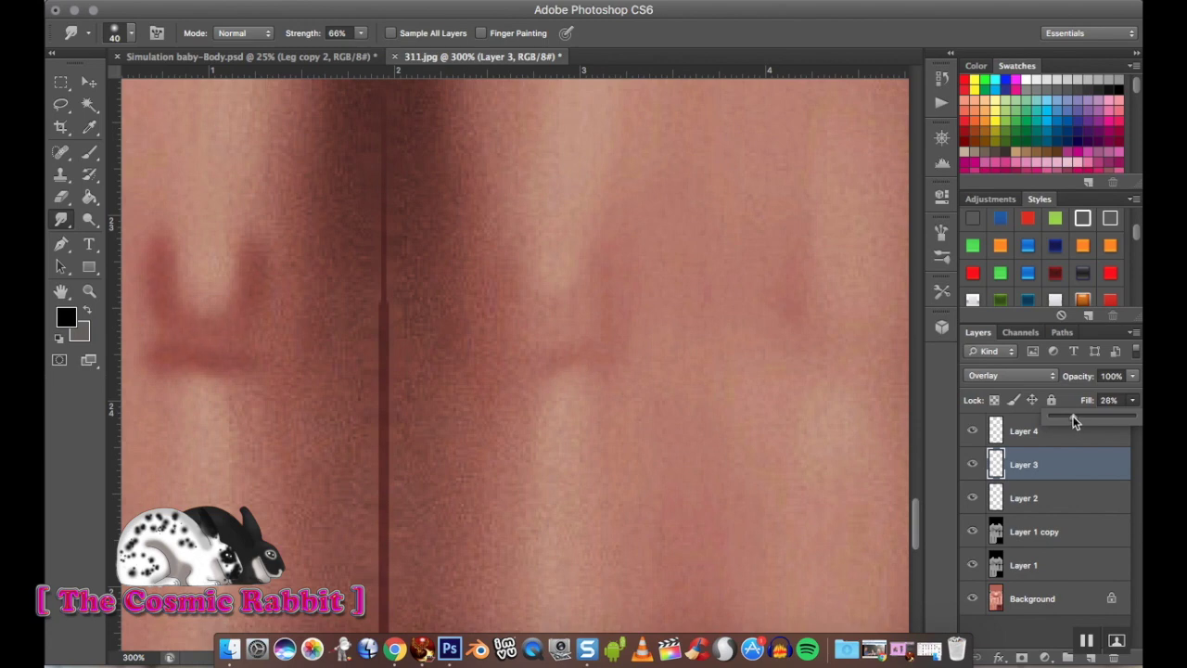
pyautogui.moveTo(1071, 422); pyautogui.dragTo(1071, 422)
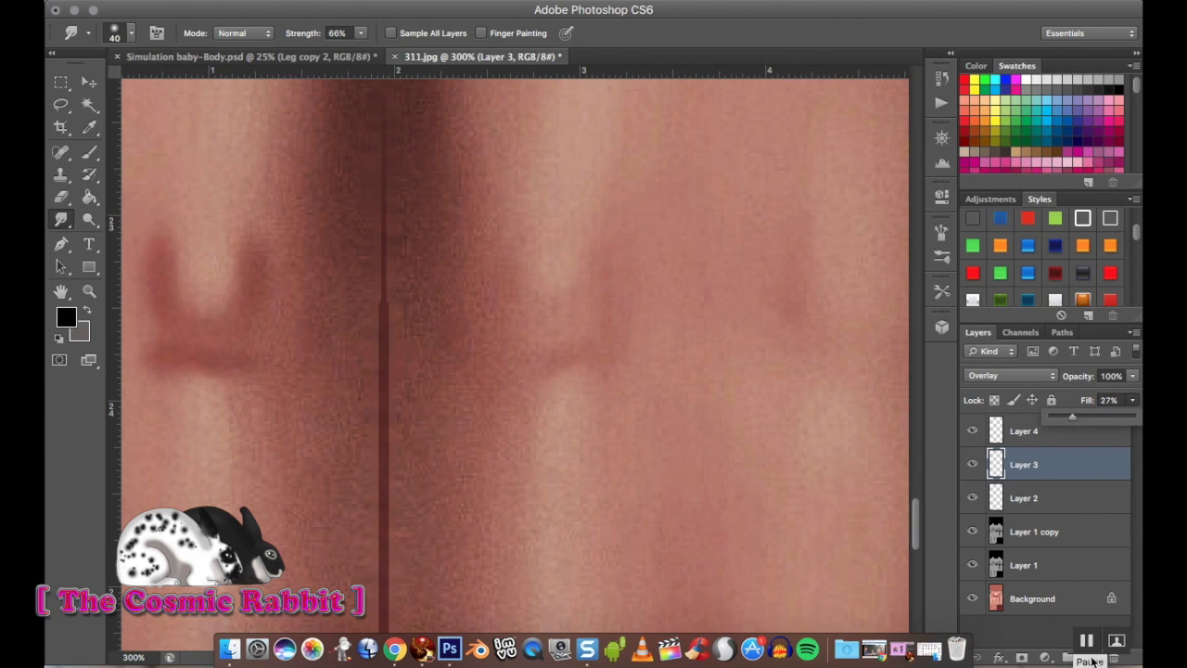